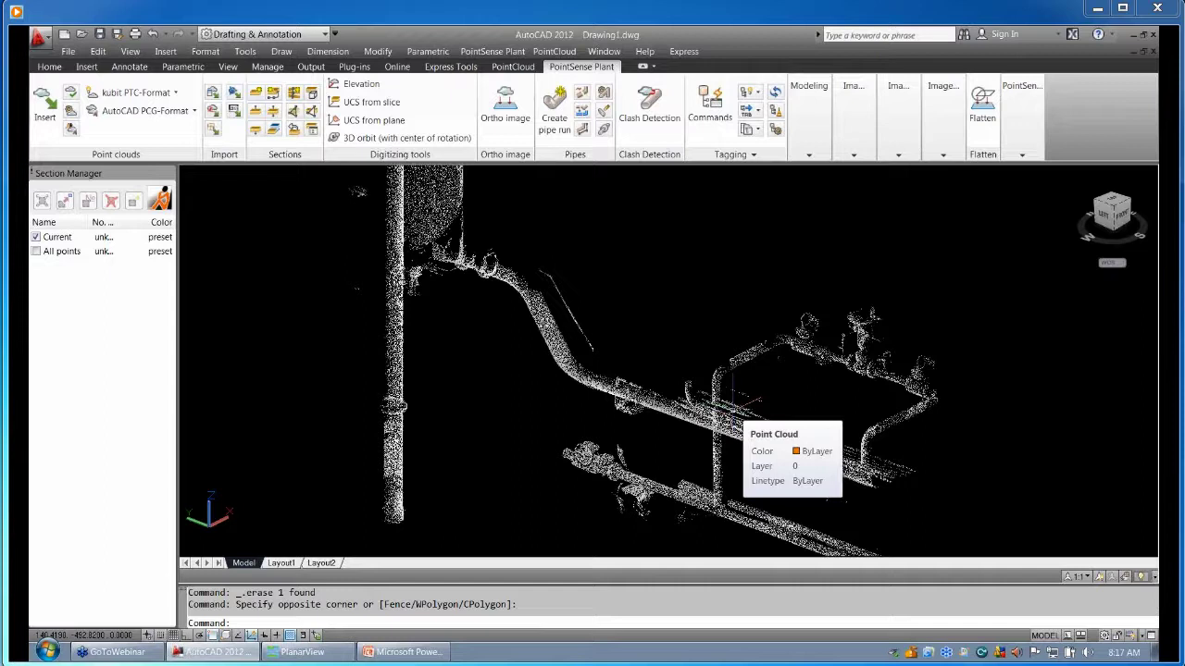
- Open the kubit Plant Model editor and look through the kubitCatalog's reducers, elbows and flanged gate valves
scroll(733, 404, down, 3)
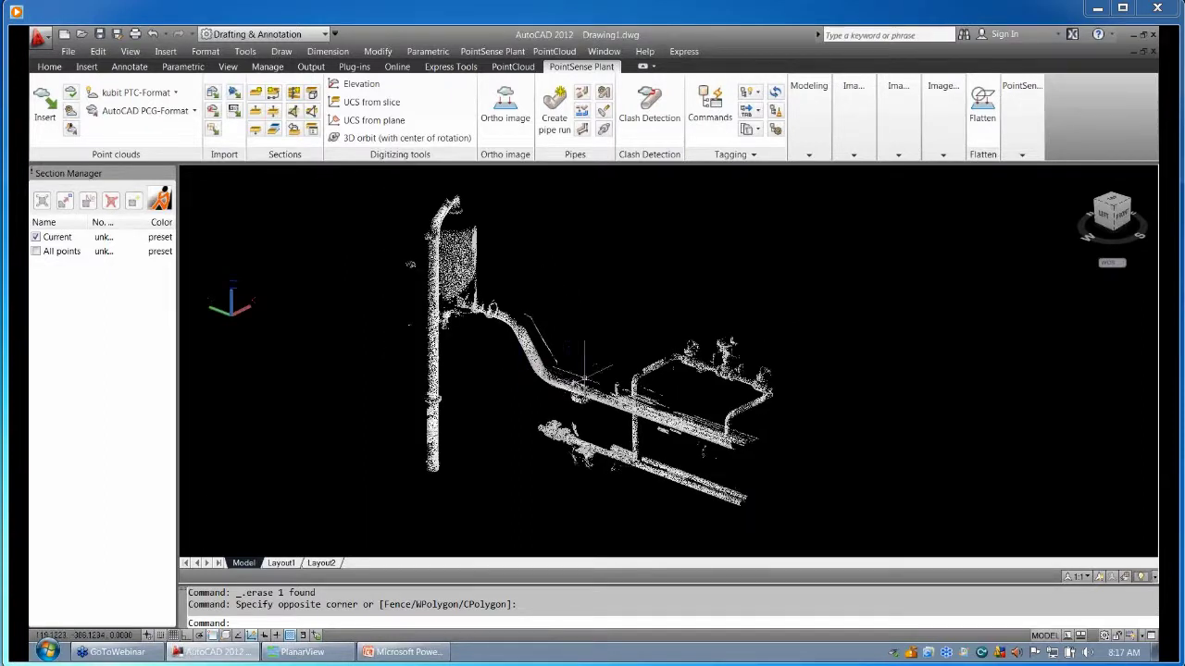
middle_drag(584, 374, 584, 375)
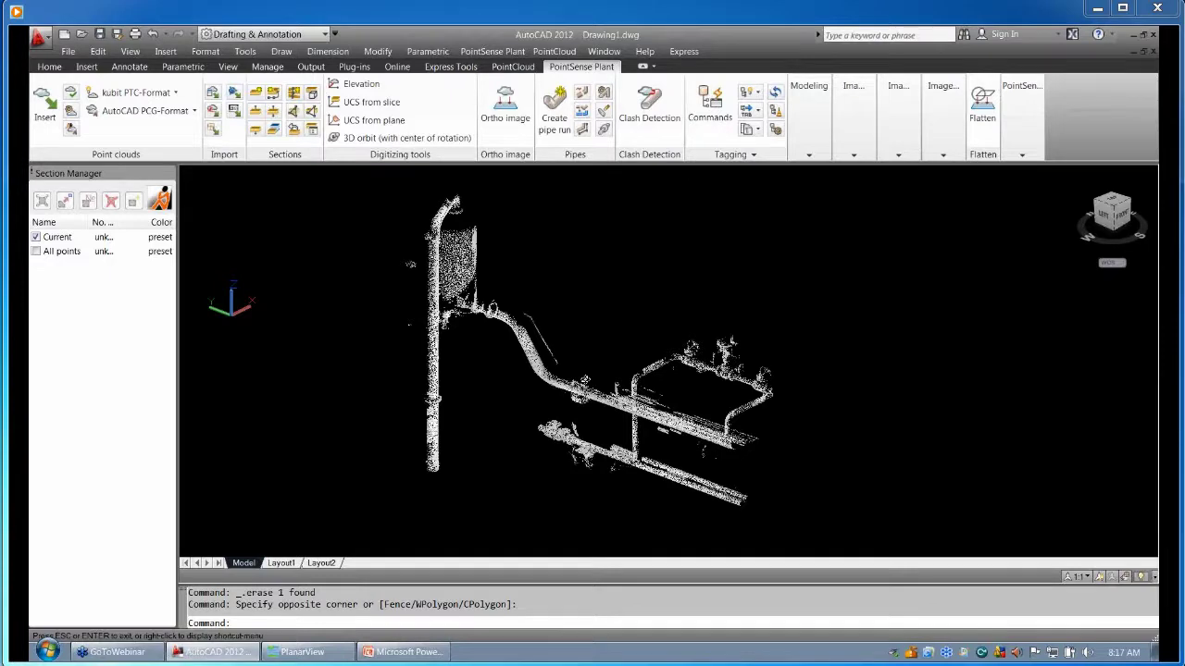
mouse_move(584, 375)
shift+middle_down()
mouse_move(597, 375)
mouse_move(519, 371)
mouse_move(586, 369)
shift+middle_up()
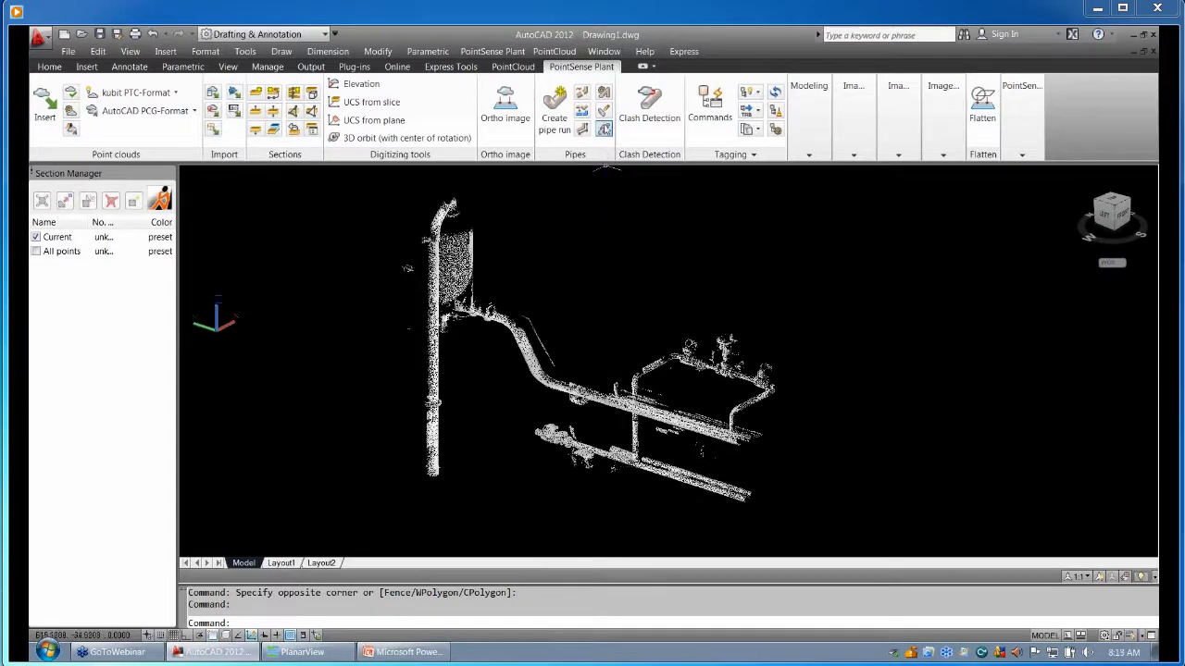
click(603, 129)
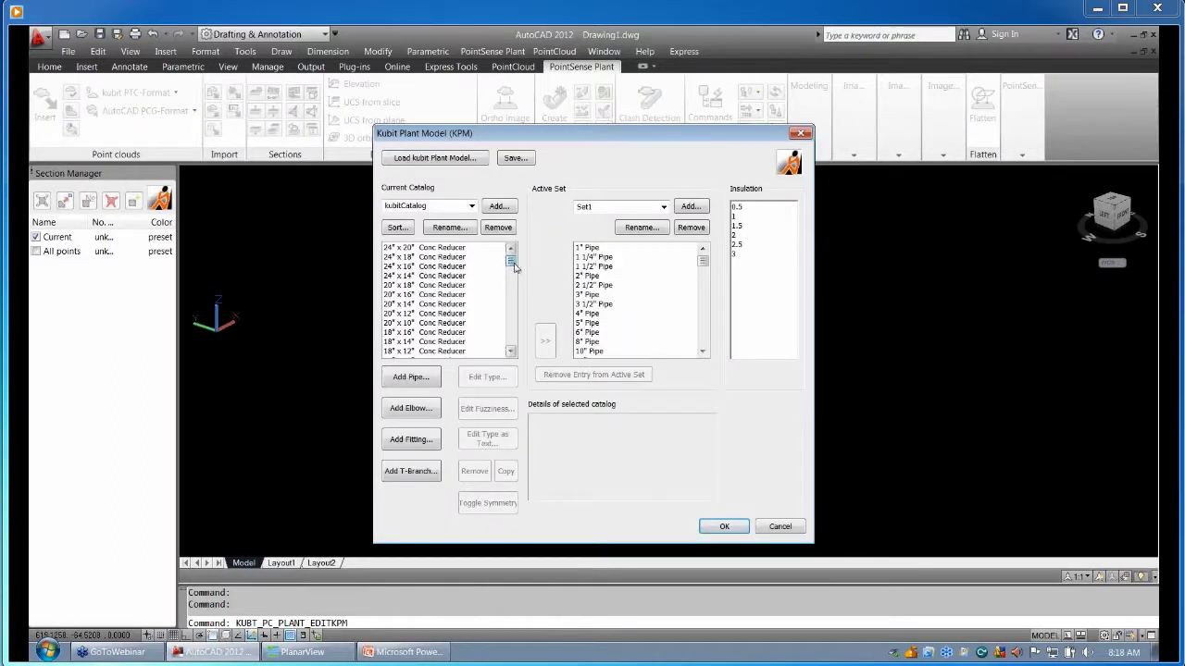
drag(515, 266, 519, 287)
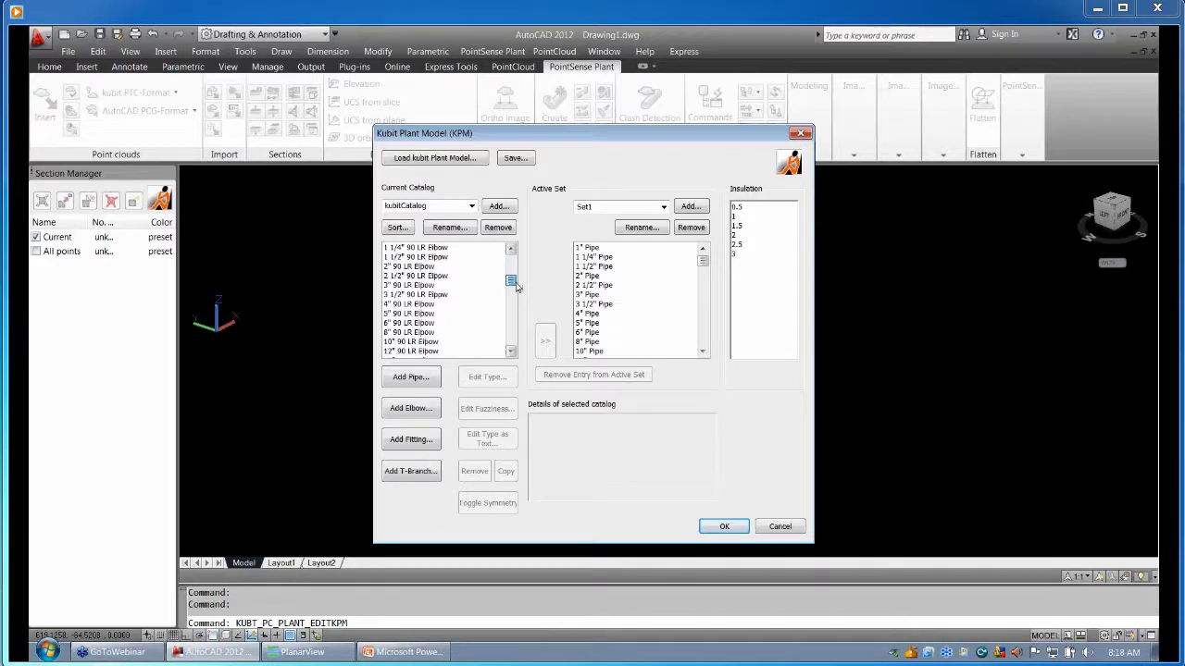
drag(516, 287, 517, 323)
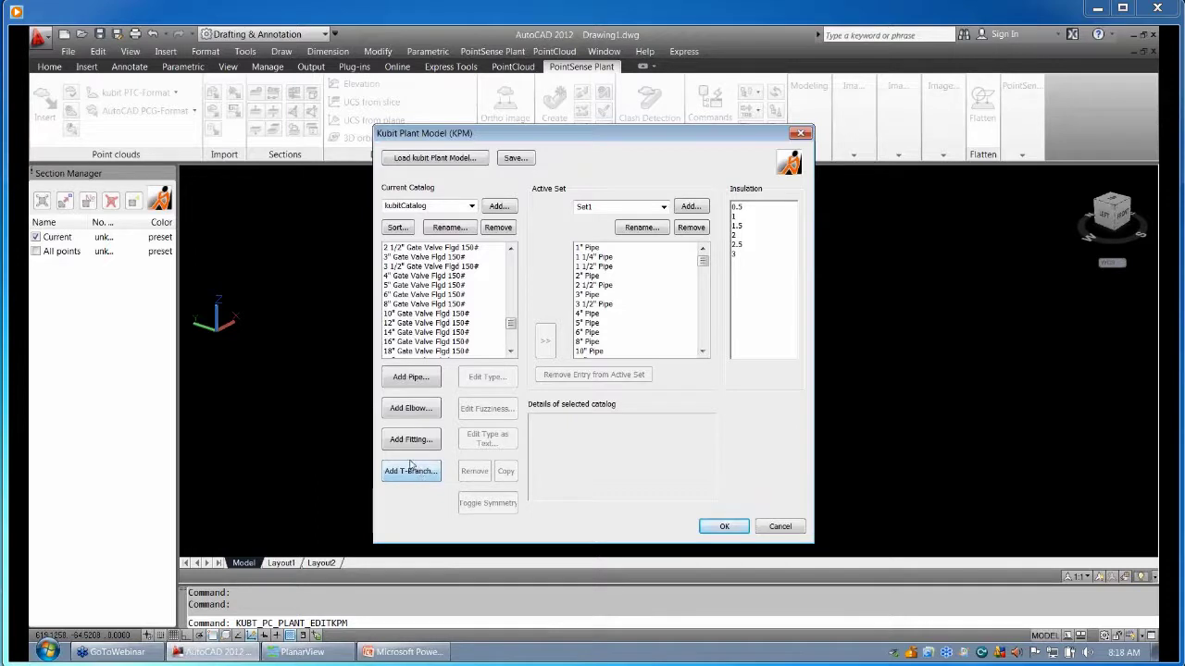
- View the definition form for a new elbow, discard it and close the plant model editor
click(410, 408)
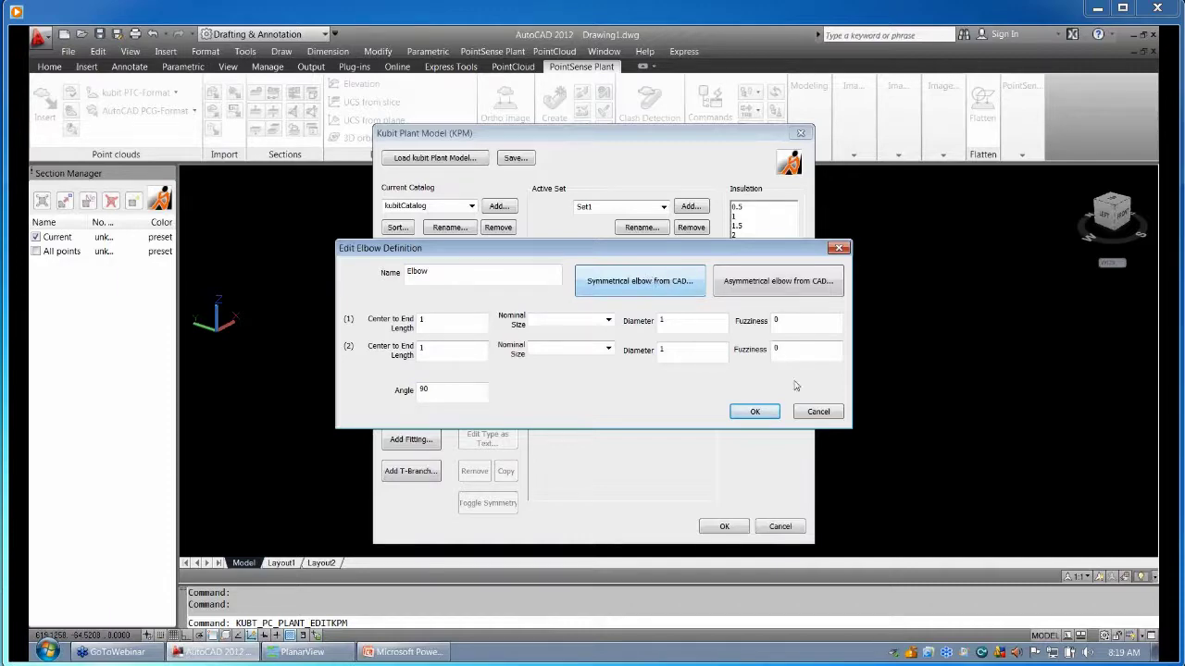
click(817, 410)
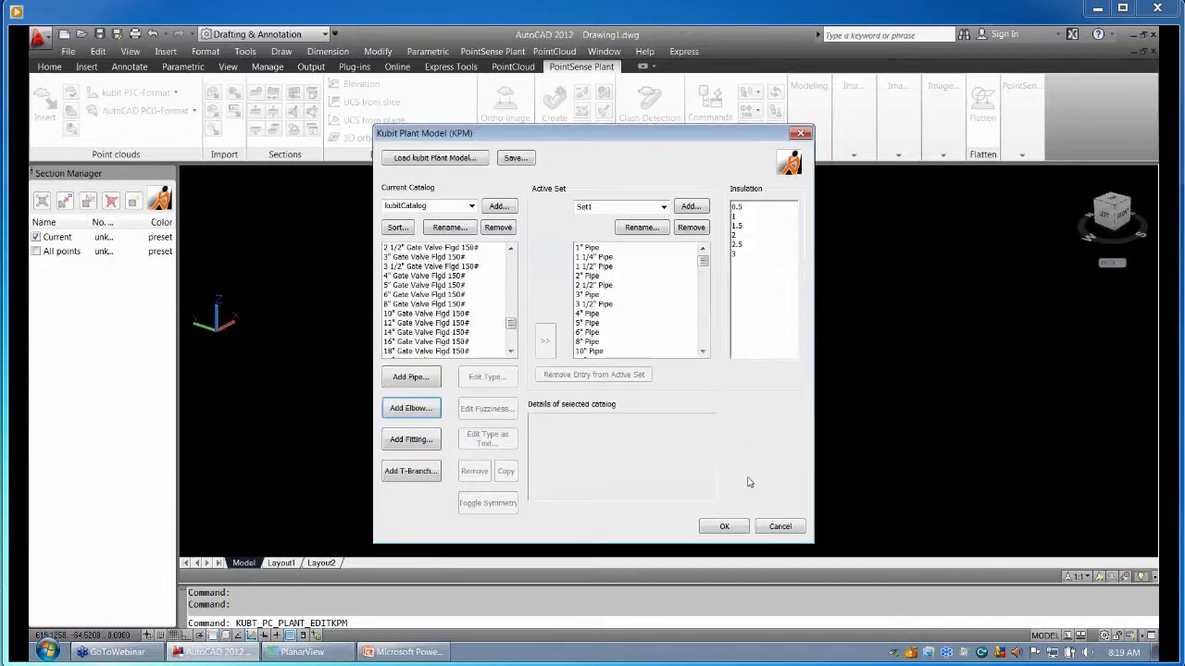
click(727, 526)
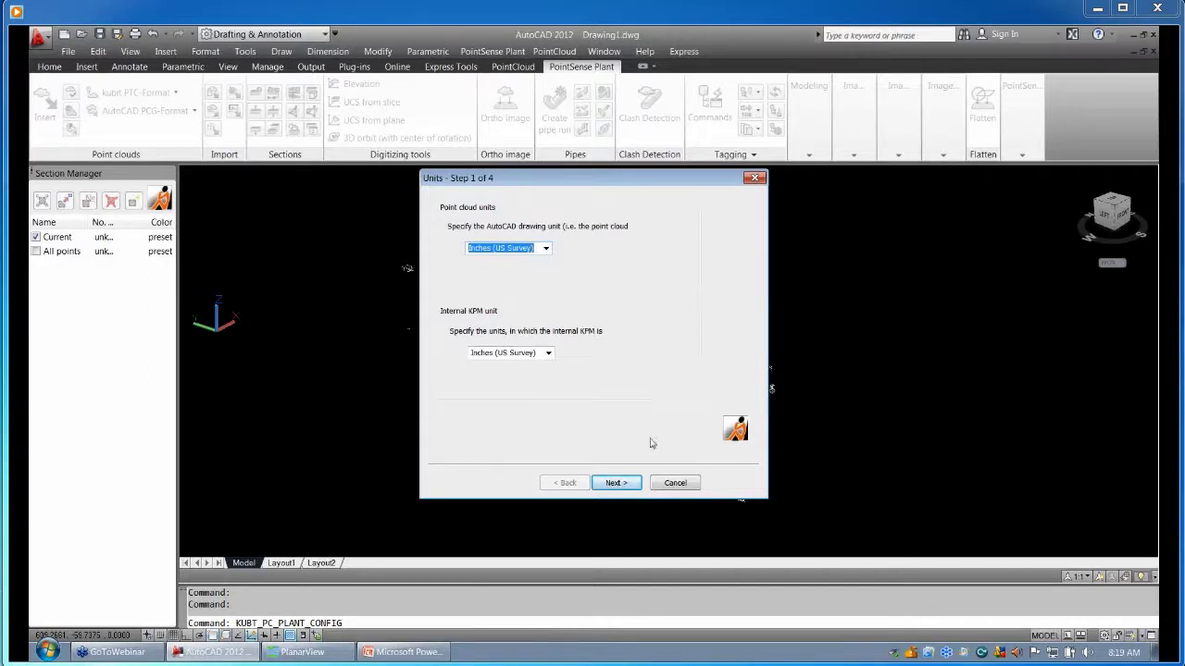
- In the plant configuration, accept Inches (US Survey) for both units and crop the point cloud to a piece of the sloped pipe for auto-measuring
click(636, 483)
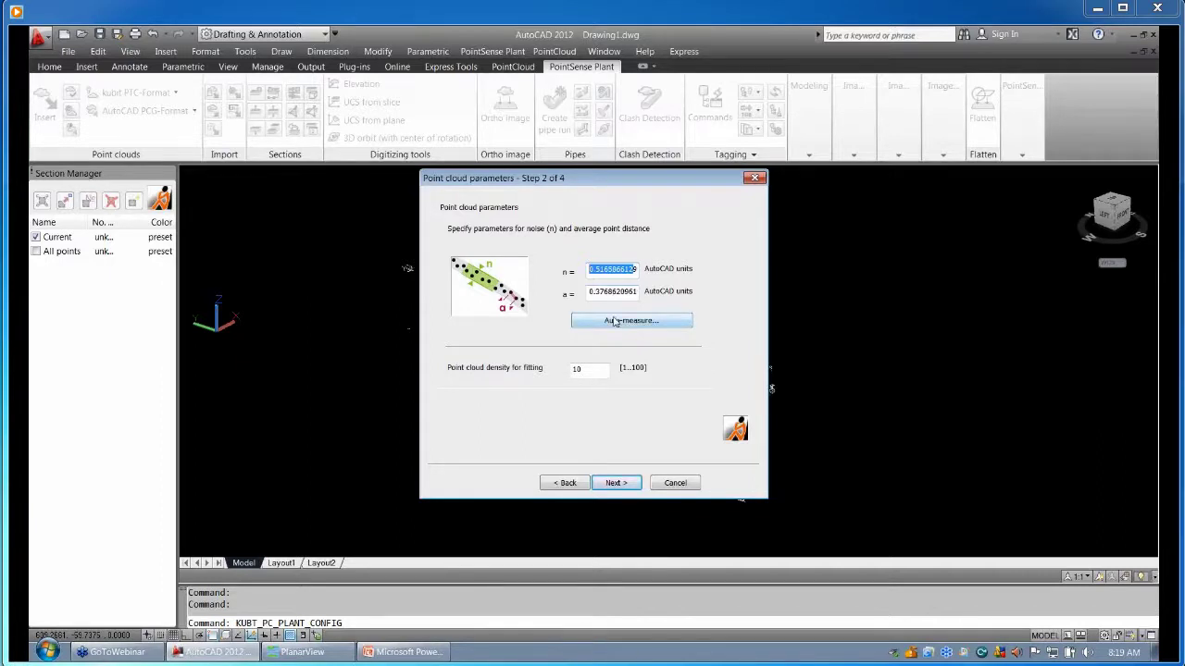
click(615, 325)
click(717, 383)
scroll(514, 333, up, 3)
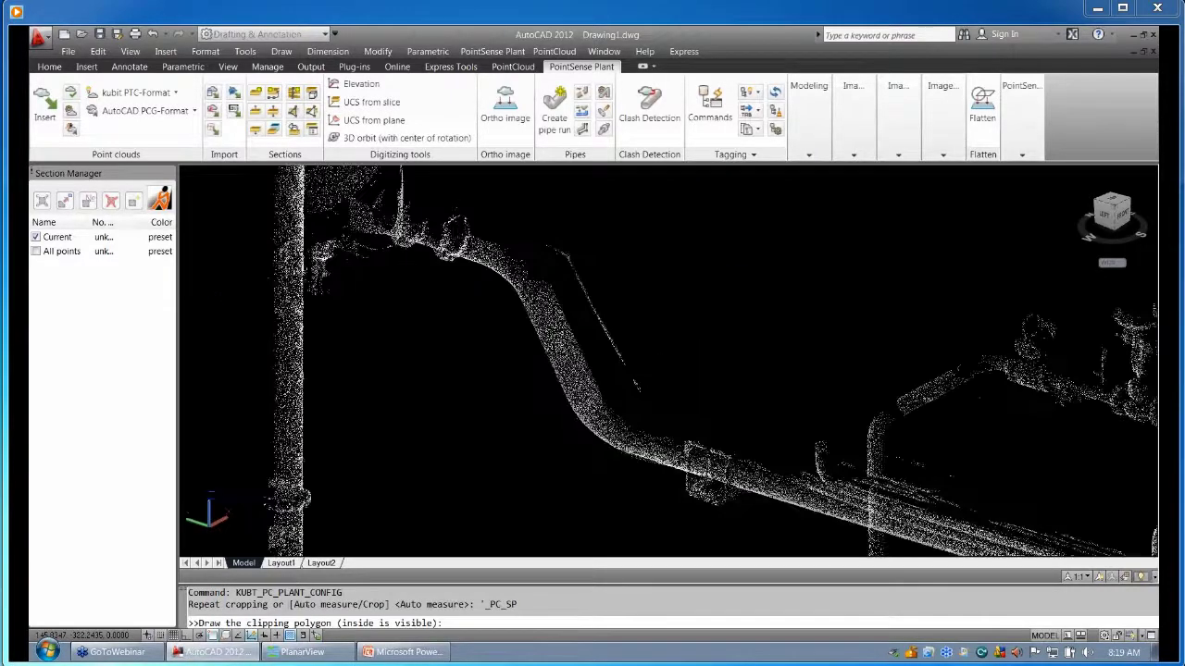
click(555, 295)
click(648, 415)
click(528, 344)
key(Return)
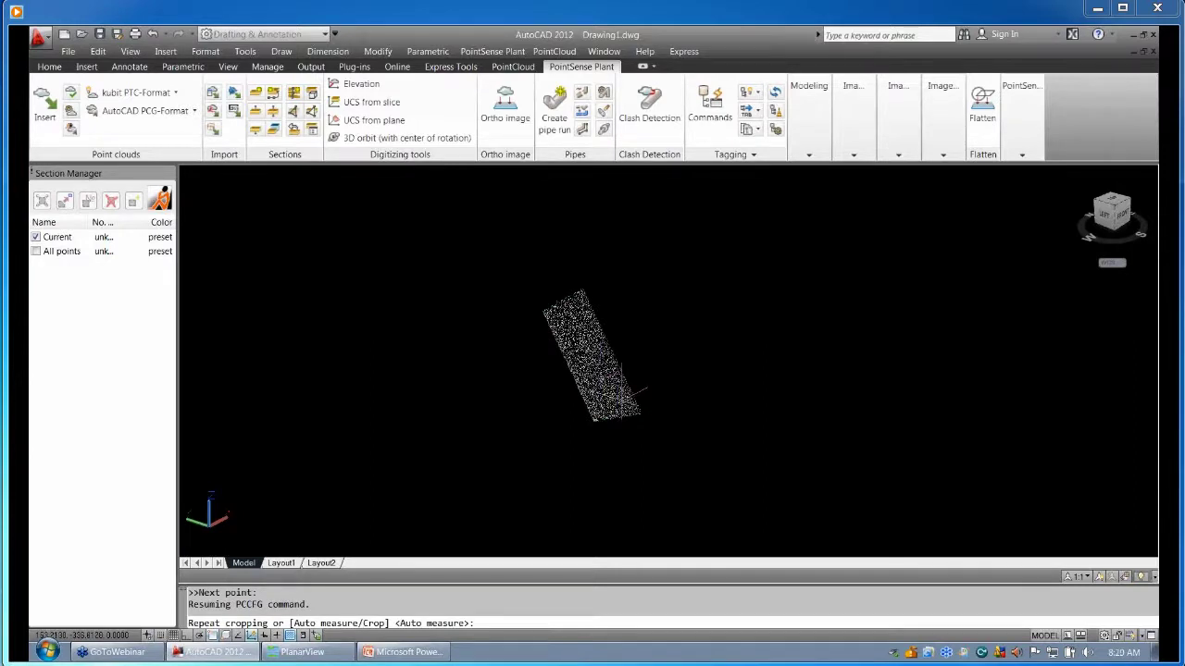
- Auto-measure the noise and average point distance from the cropped piece, and accept the existing fitting parameters
text(a)
key(Return)
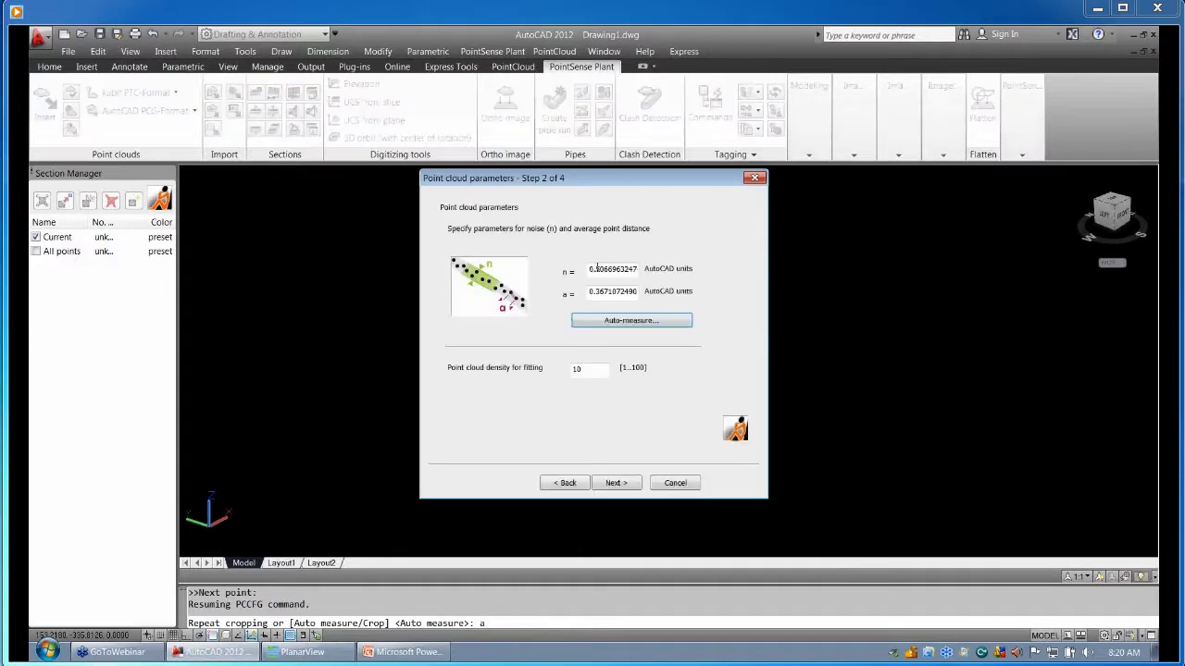
drag(598, 271, 641, 270)
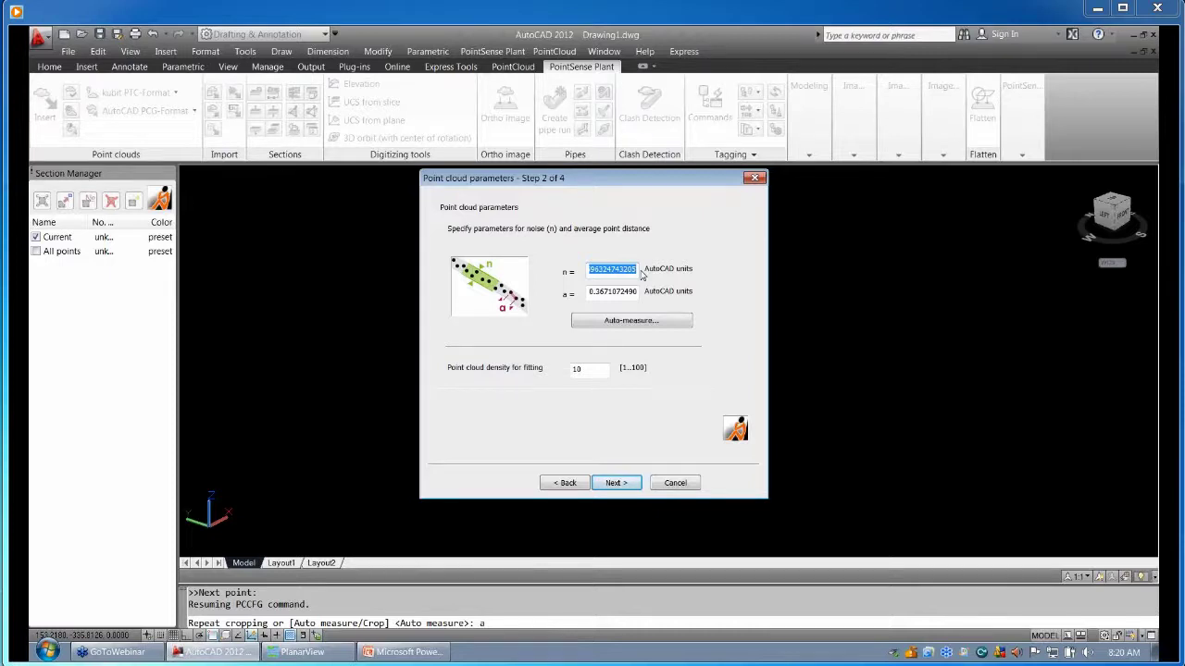
click(615, 483)
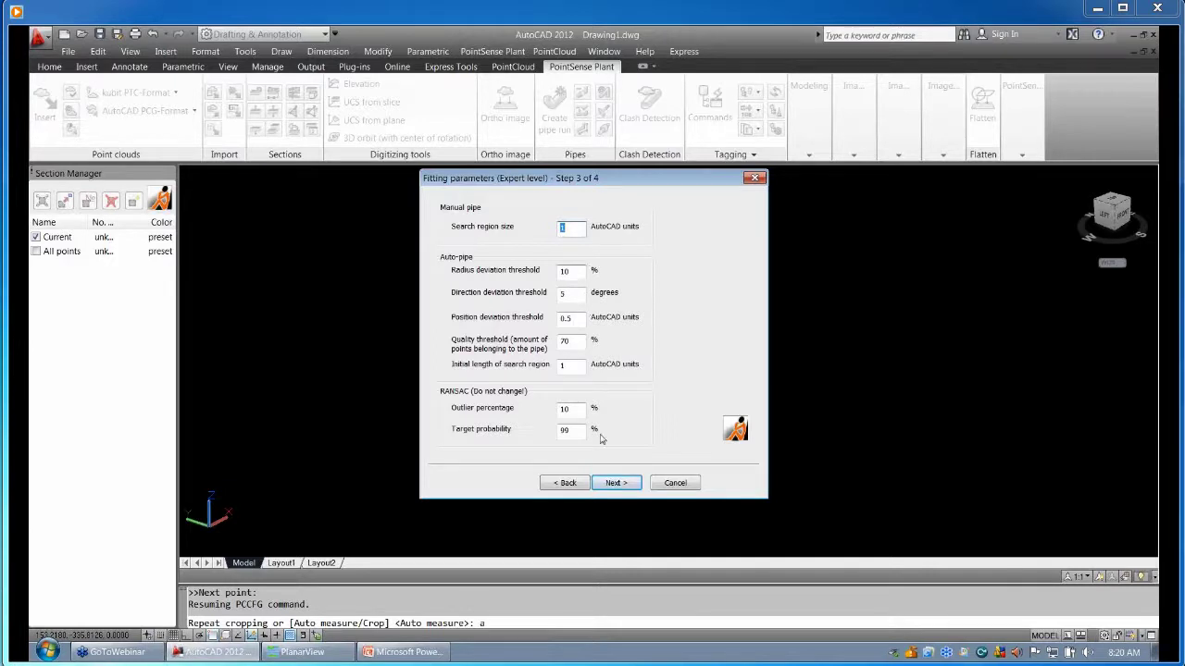
click(615, 482)
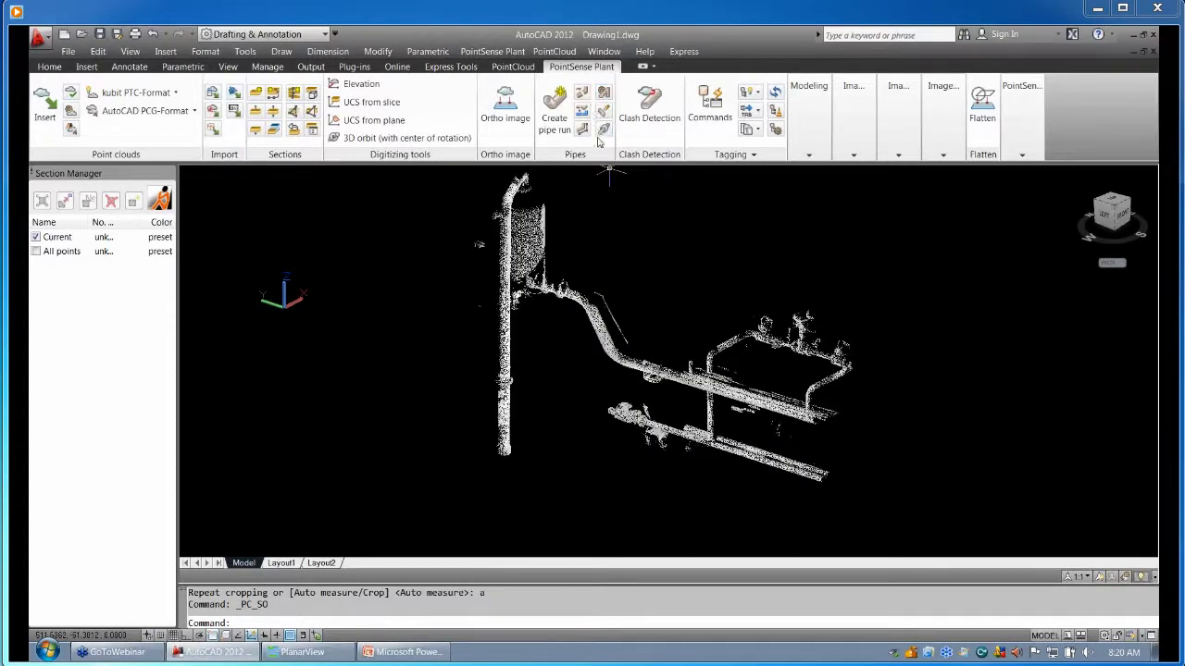
- Start a new pipe run from two points on the short pipe above the slope and insert a 12" Pipe
click(563, 127)
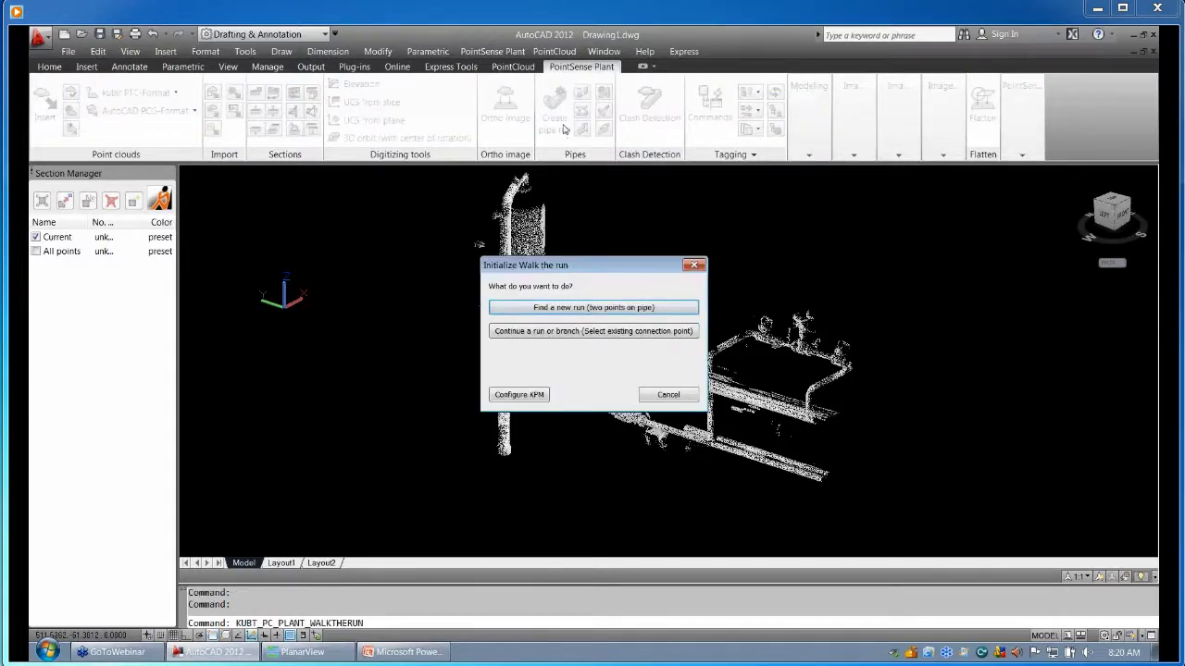
drag(593, 269, 371, 240)
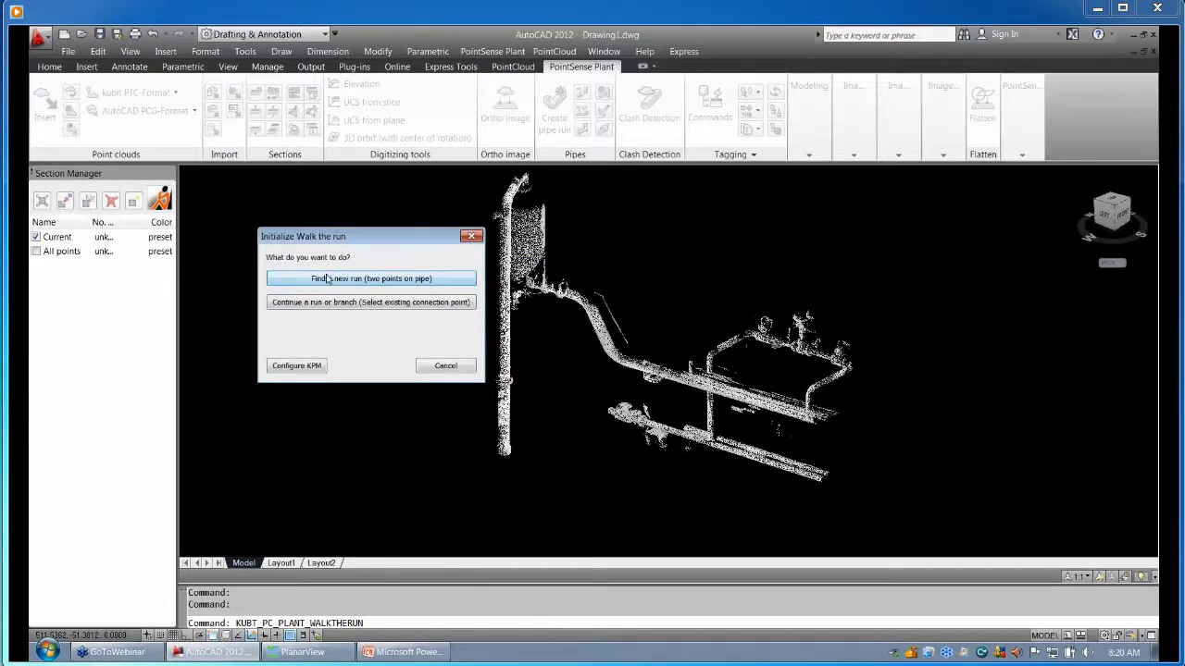
click(363, 282)
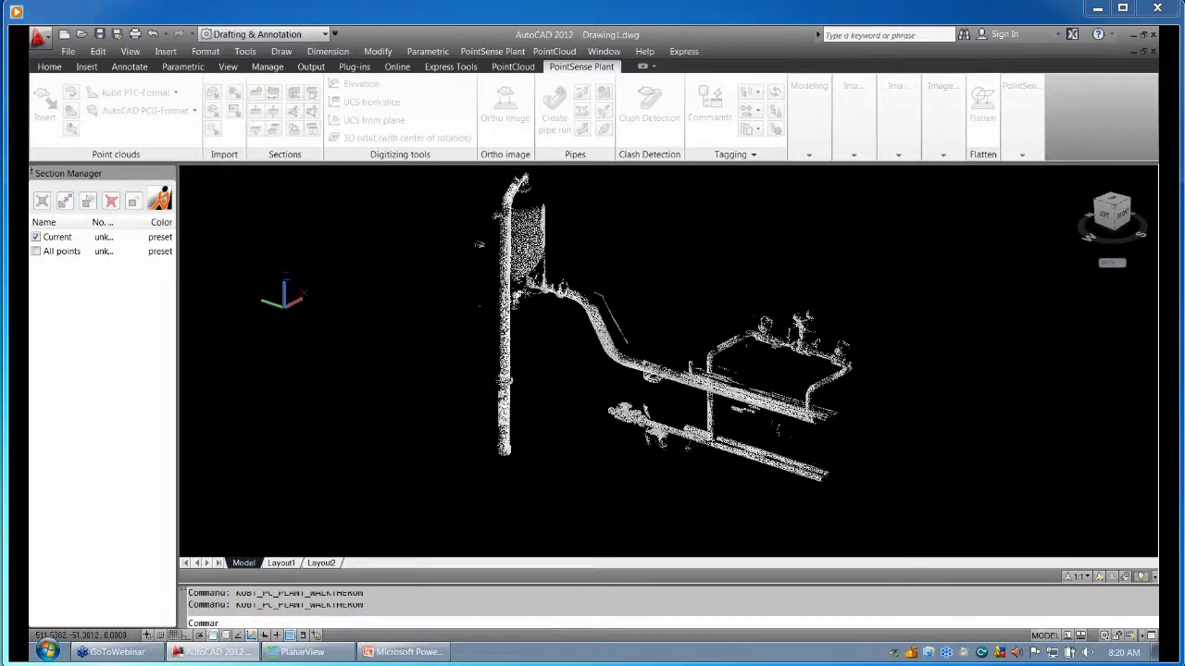
scroll(606, 306, up, 5)
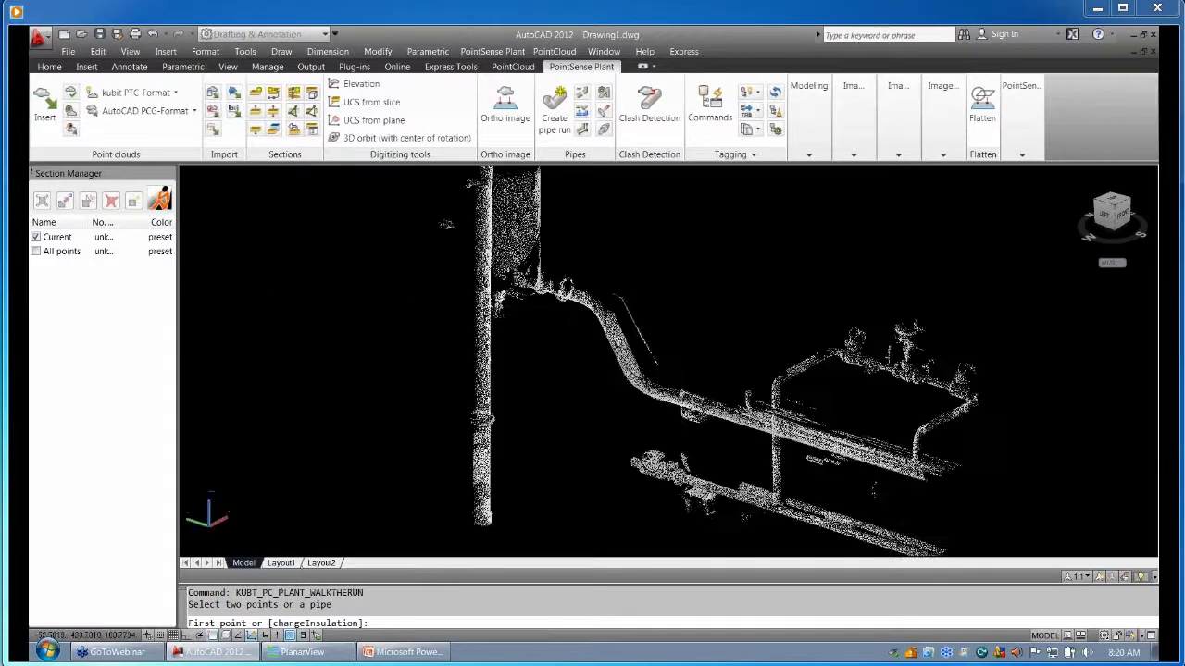
click(670, 321)
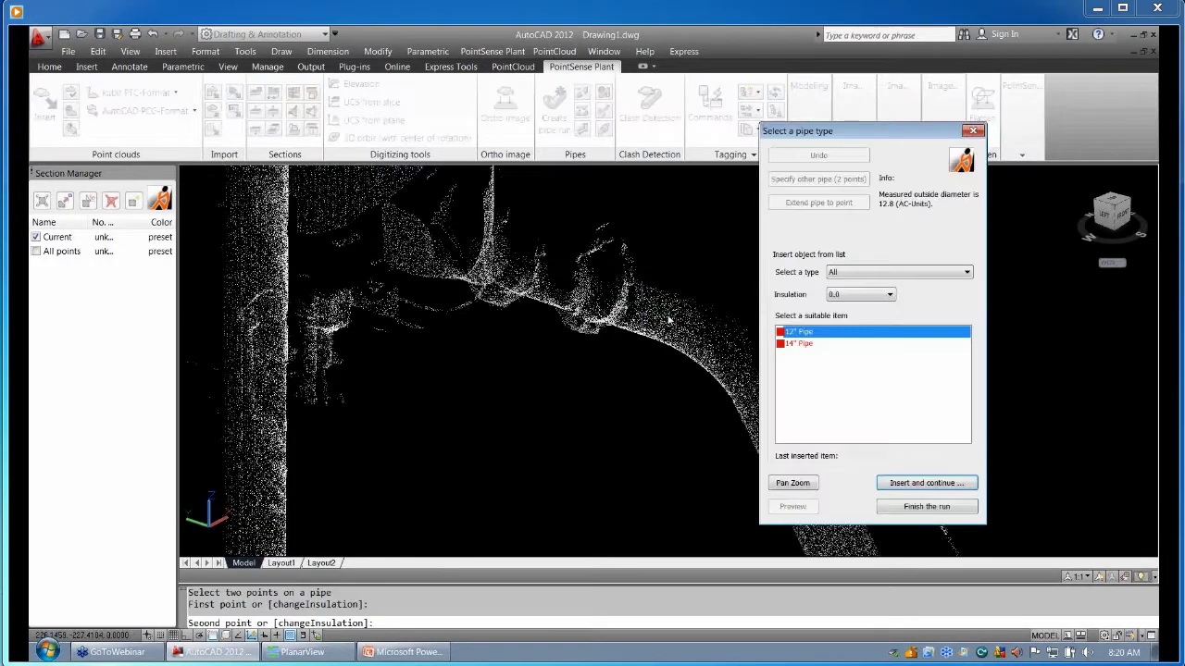
double_click(818, 335)
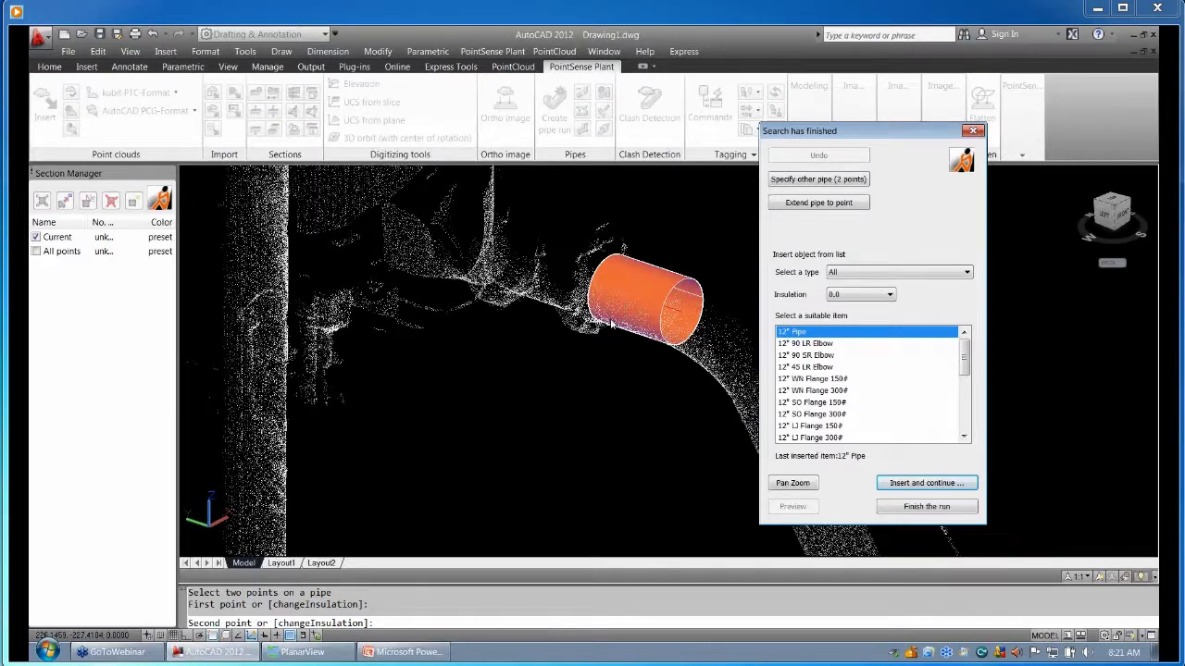
- Switch to PlanarView, send two points on the sloped pipe to CAD and insert a 12" Pipe there
click(326, 652)
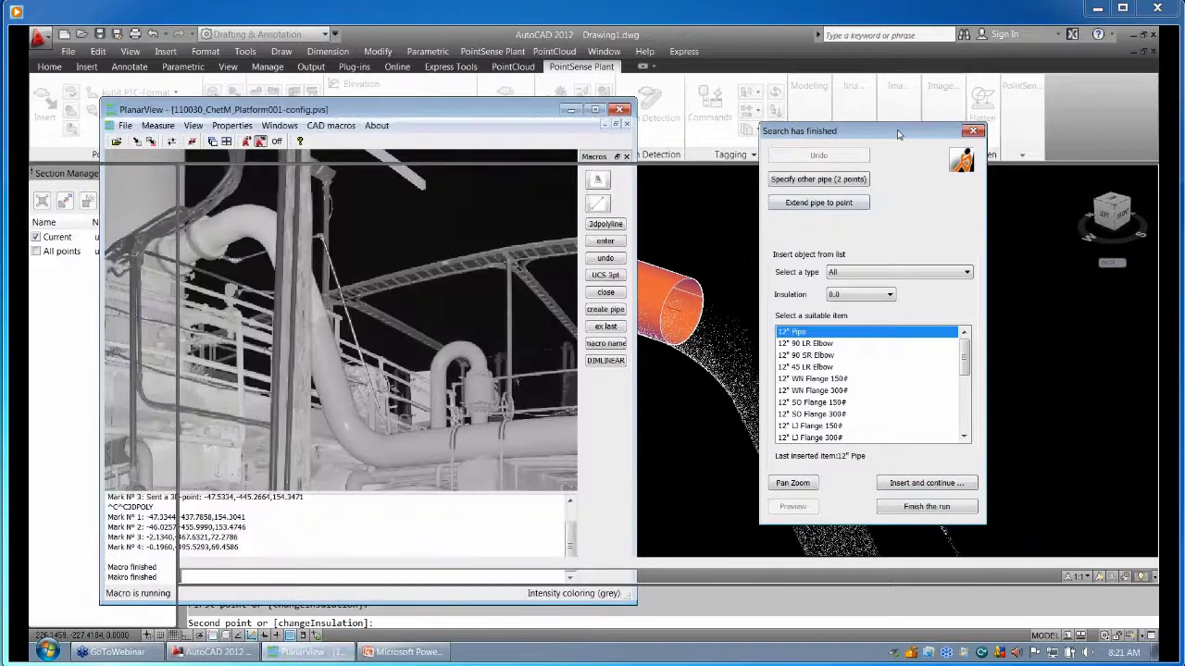
click(292, 264)
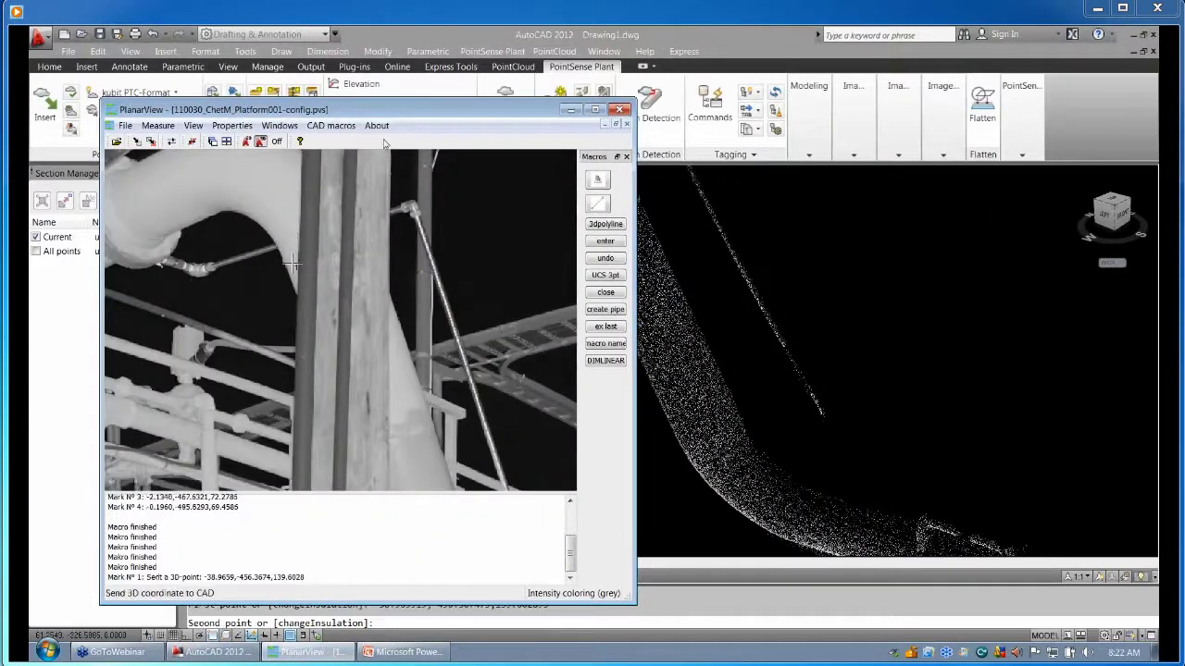
drag(391, 116, 609, 76)
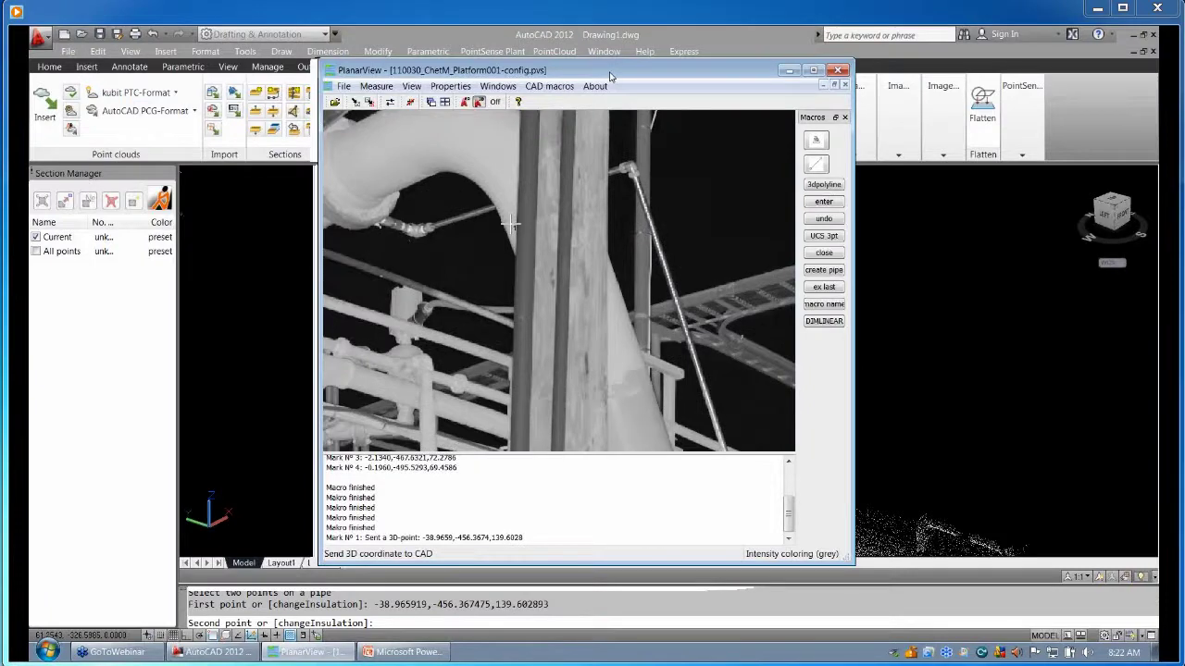
click(637, 428)
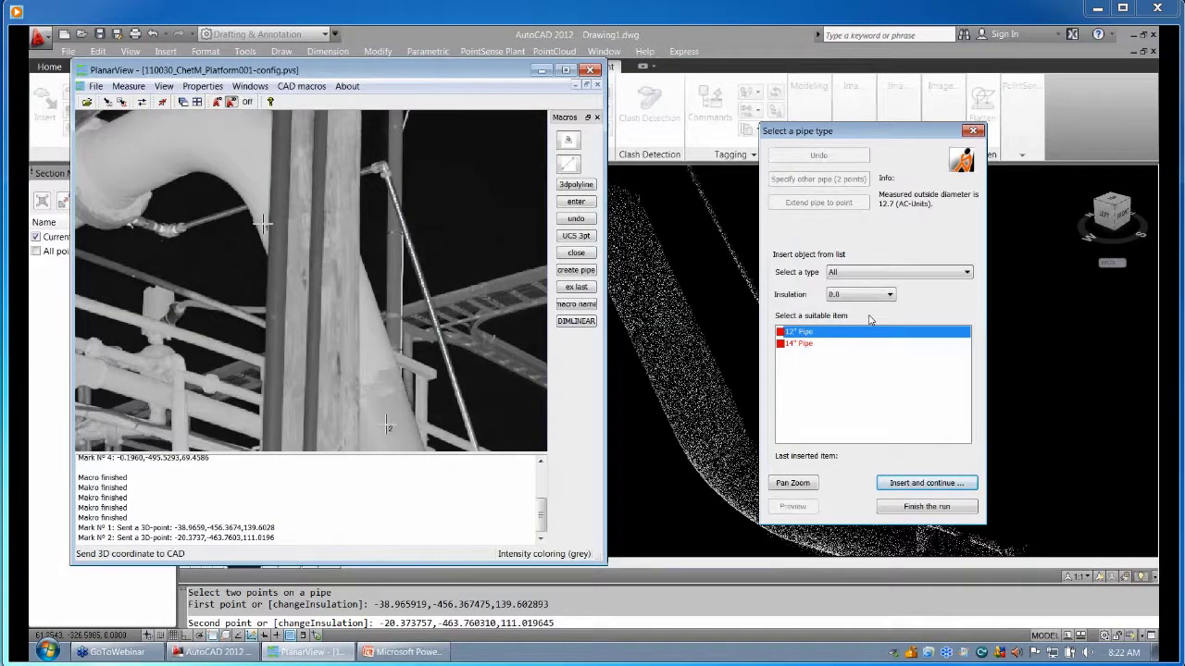
double_click(809, 332)
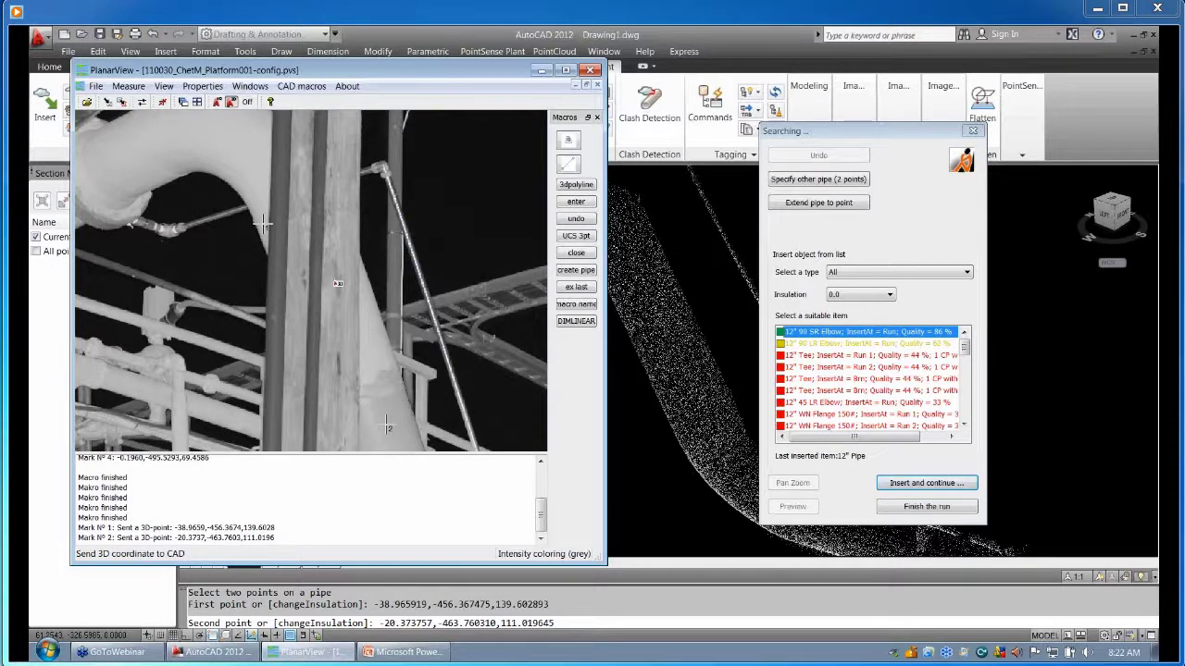
- Return to AutoCAD, preview the 12" 90 LR Elbow and insert it between the upper and sloped pipes
scroll(264, 223, down, 3)
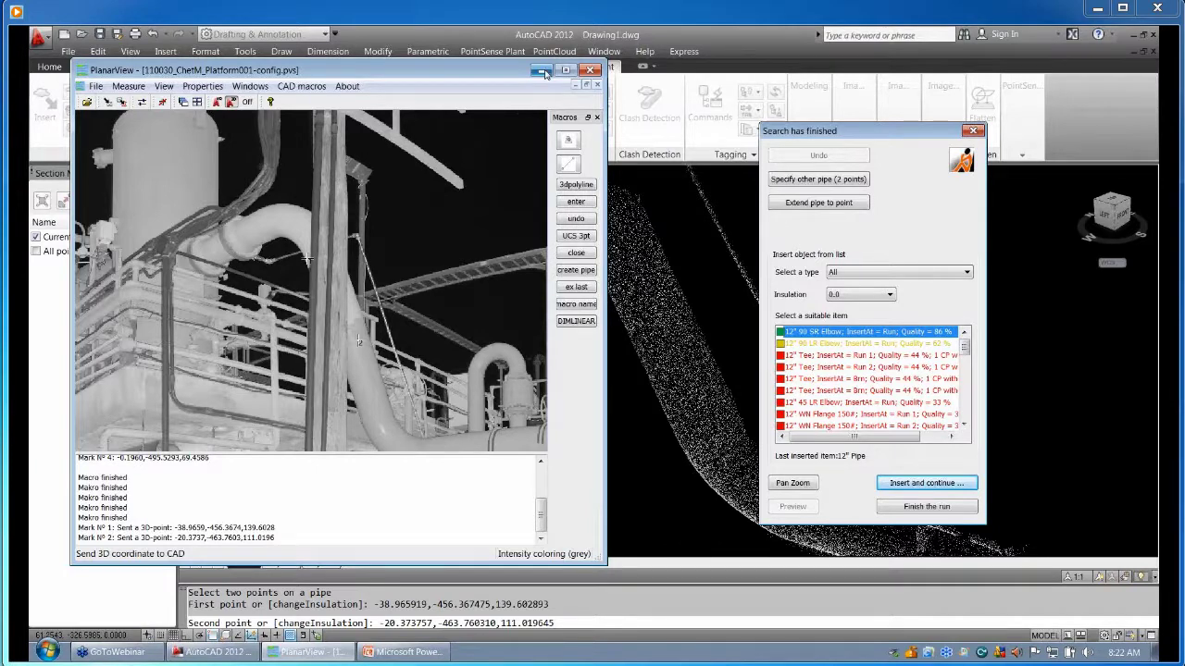
click(543, 73)
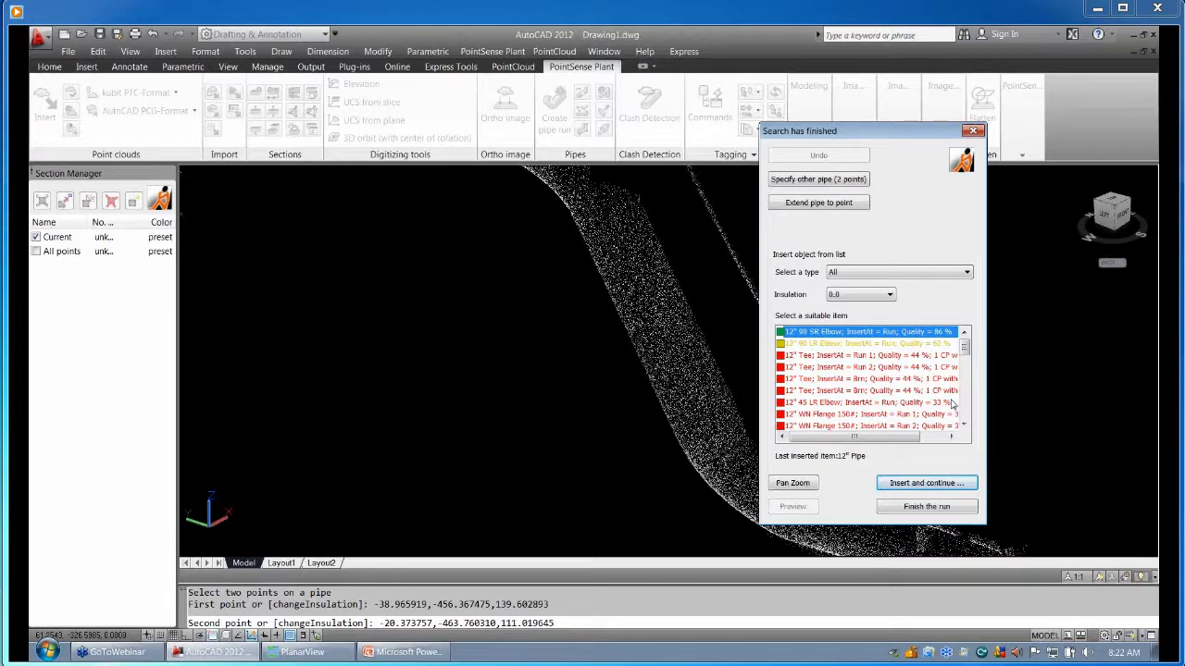
click(827, 345)
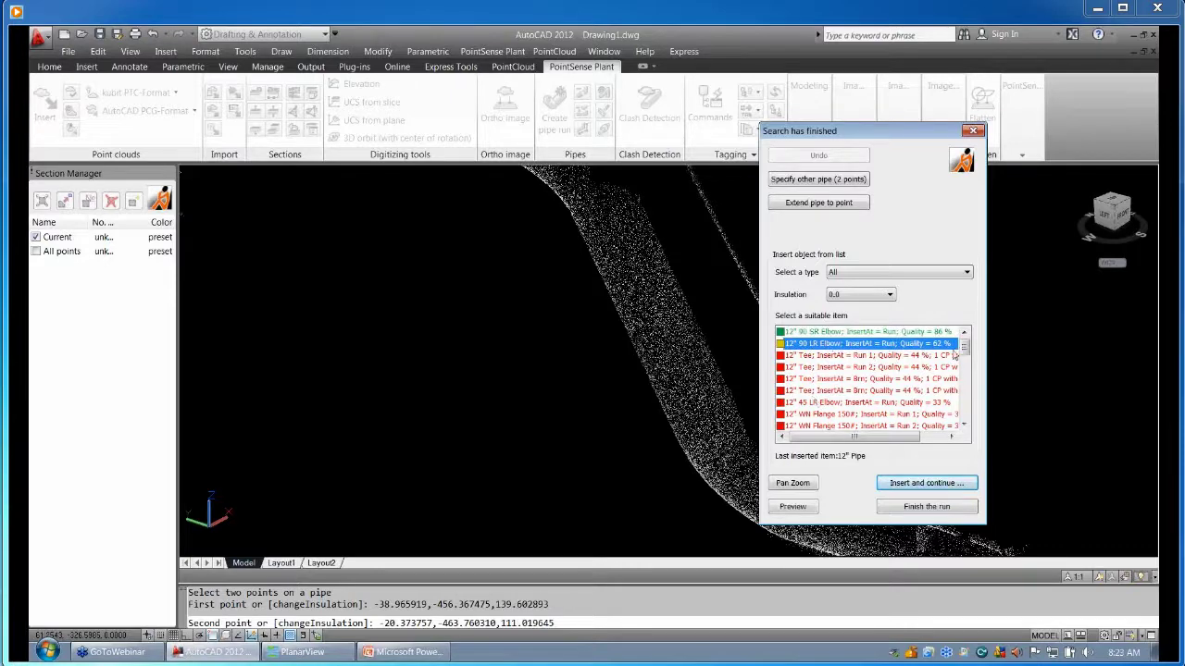
click(794, 507)
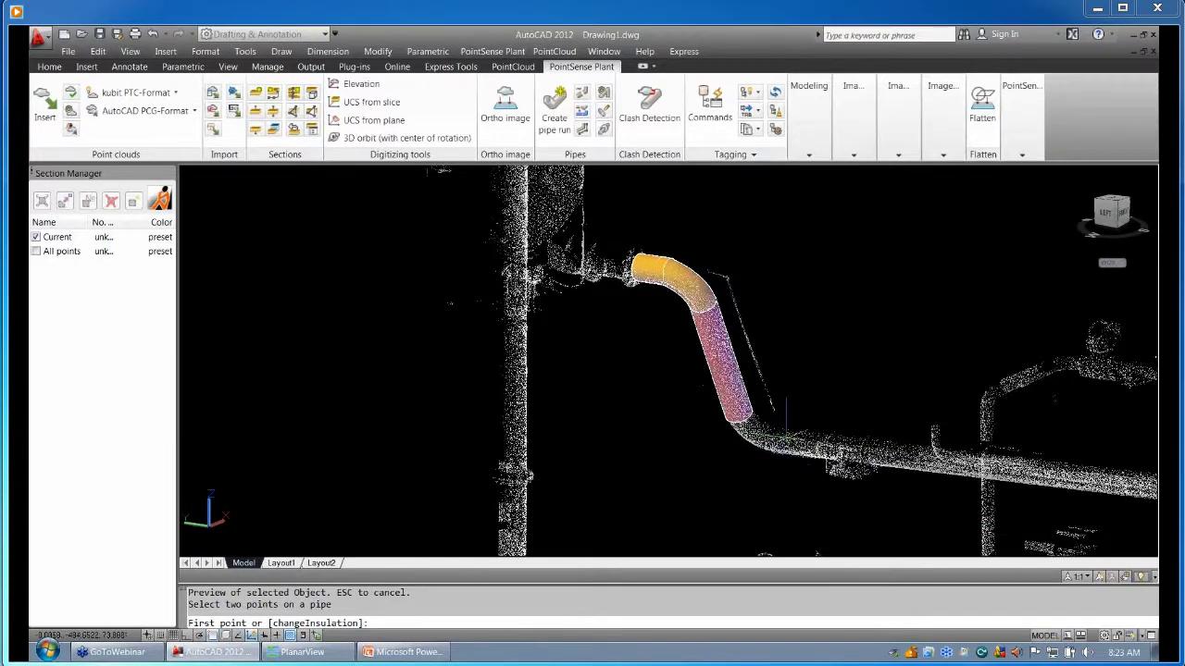
- Insert a 12" Pipe from two points on the long pipe below the slope and extend it along the point cloud
click(785, 435)
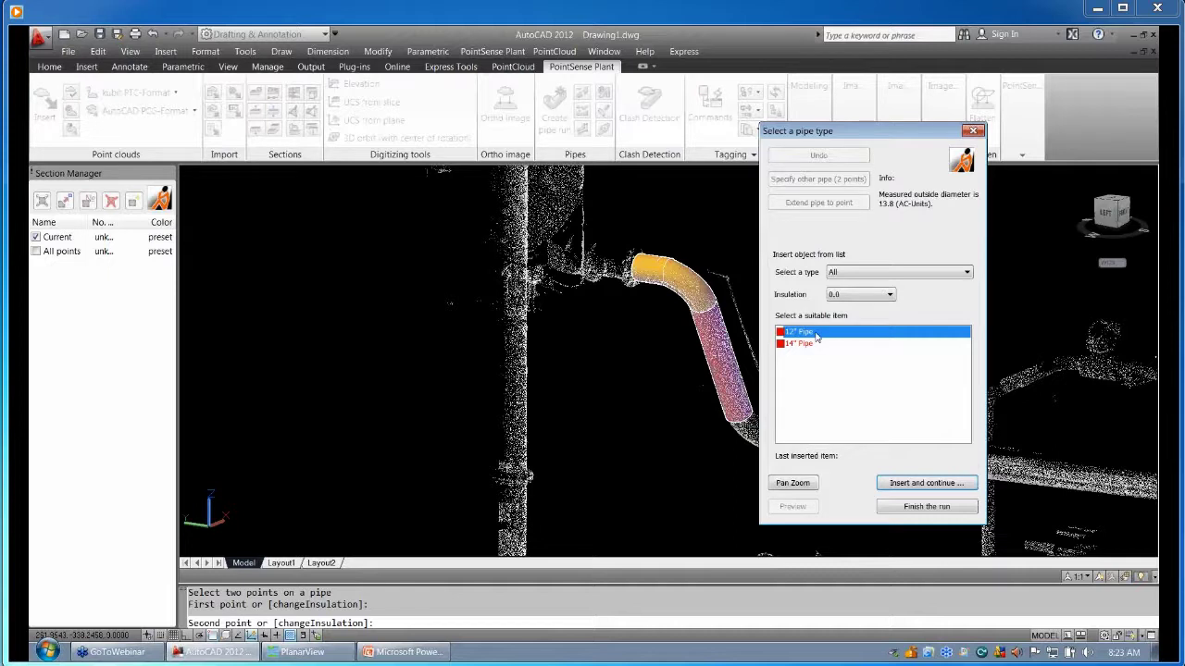
double_click(815, 335)
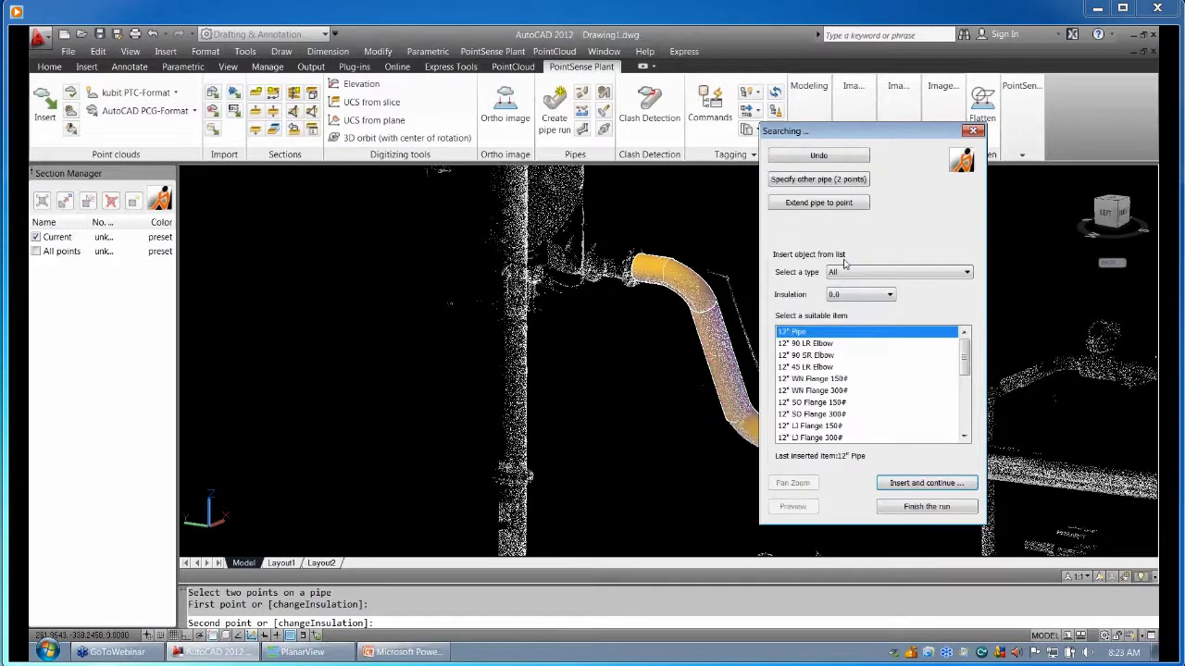
drag(884, 136, 551, 132)
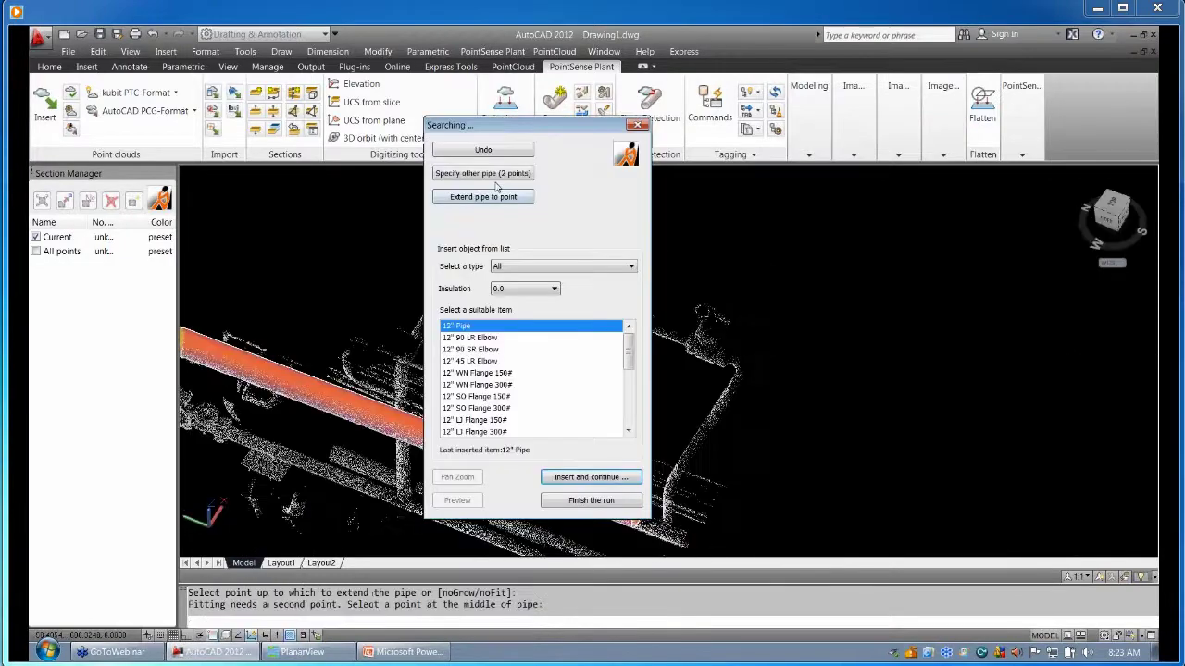
- Specify two points on the vertical pipe beyond the end of the 12" pipe and finish the run
click(720, 422)
scroll(720, 422, up, 2)
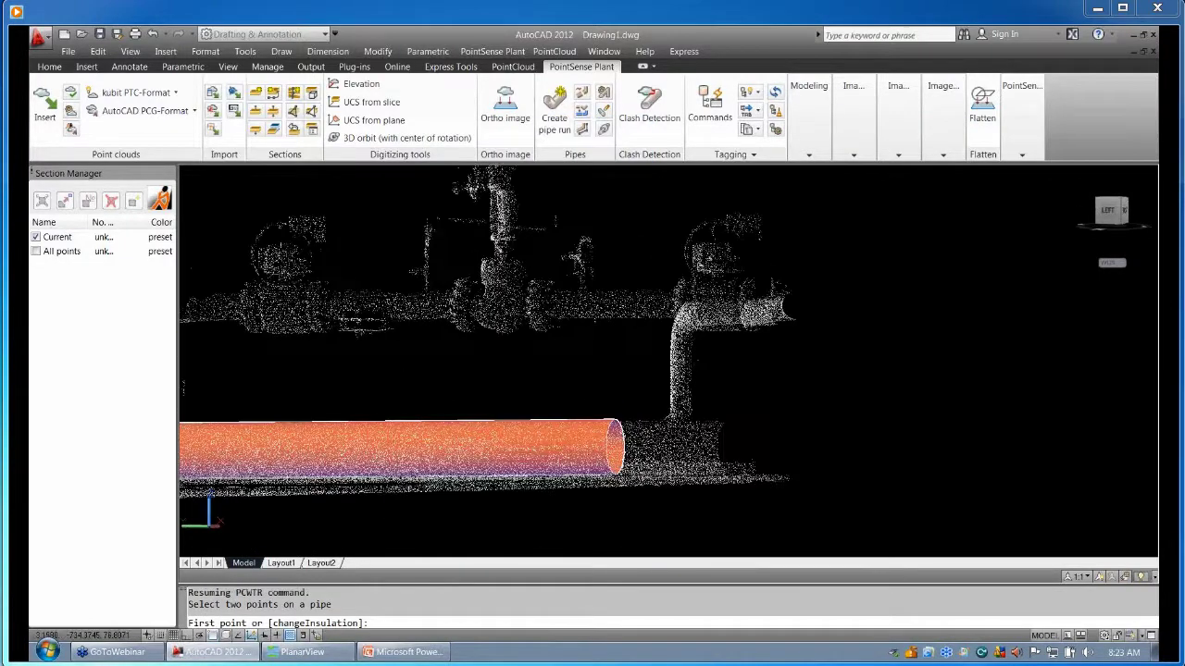
scroll(681, 352, up, 2)
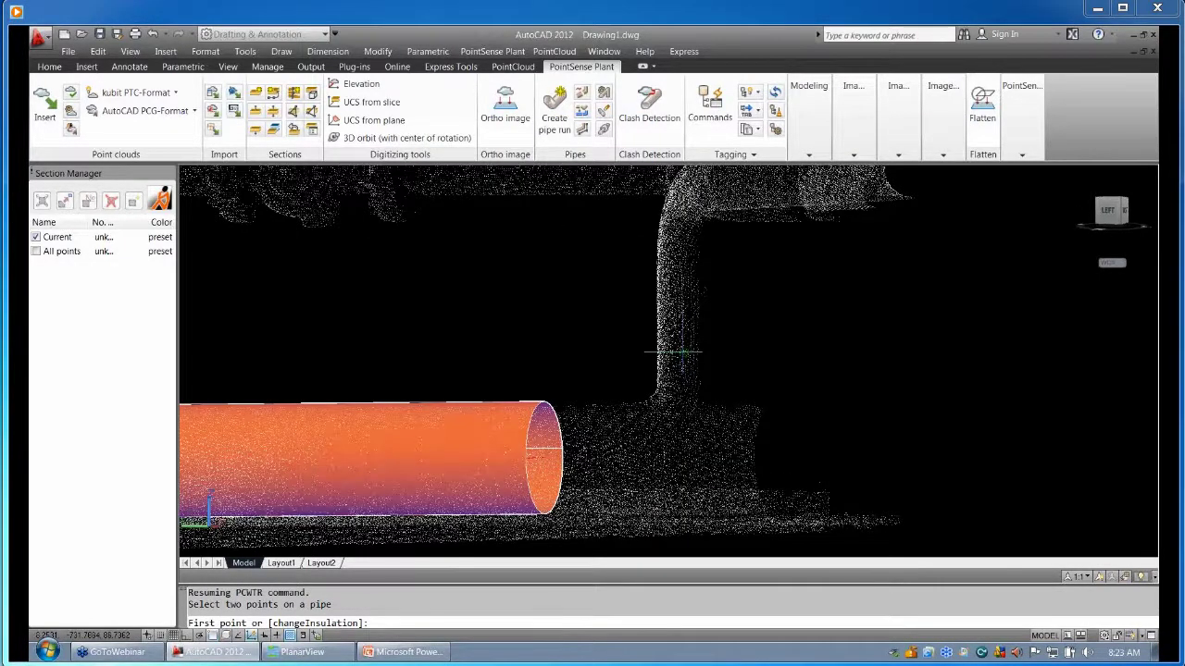
click(681, 351)
click(680, 277)
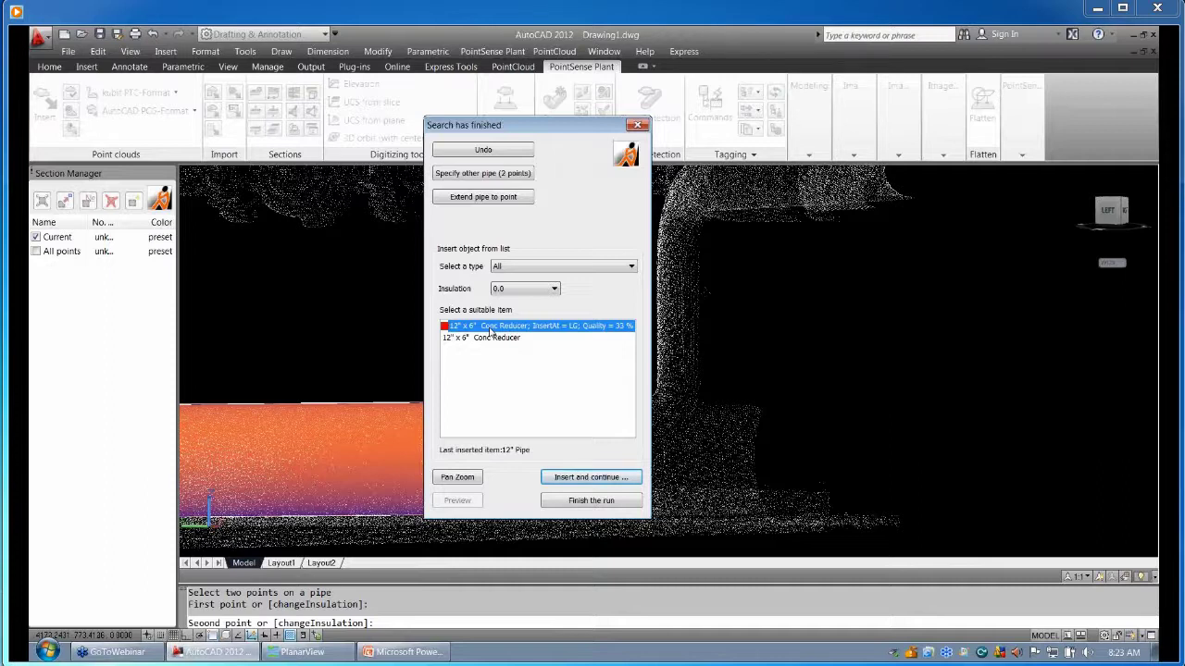
click(592, 501)
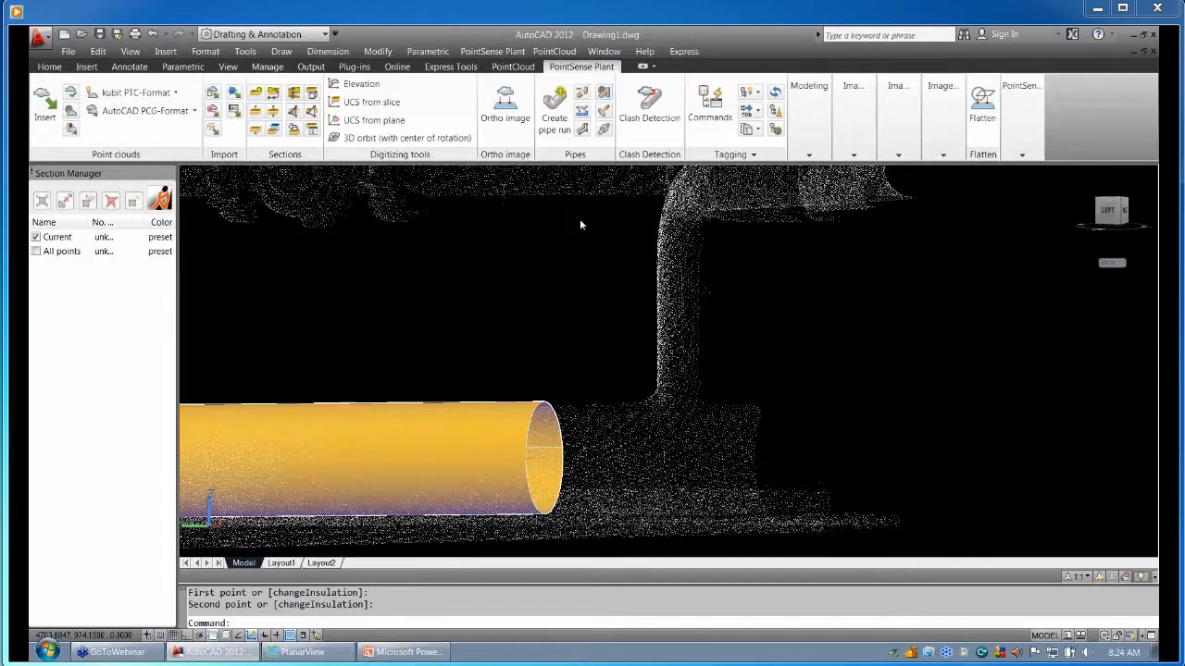
- Add the 12" x 6" Reducing Tee from kubitCatalog to the active set Set1 of the Kubit Plant Model
click(603, 111)
click(404, 351)
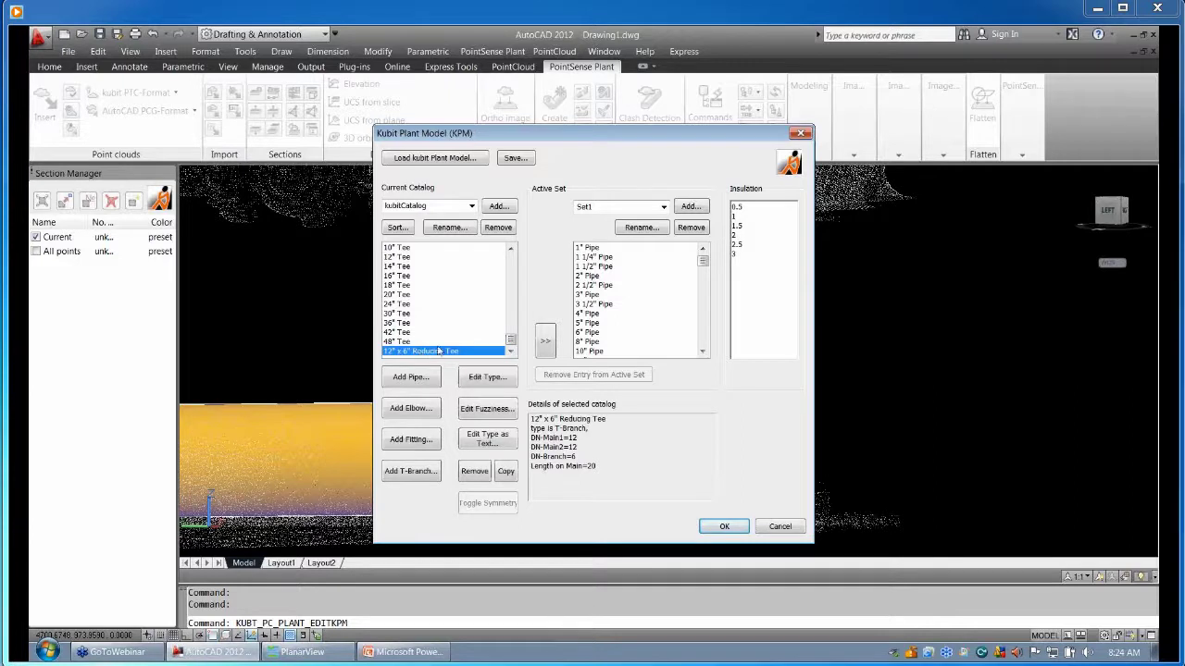
click(546, 345)
click(724, 525)
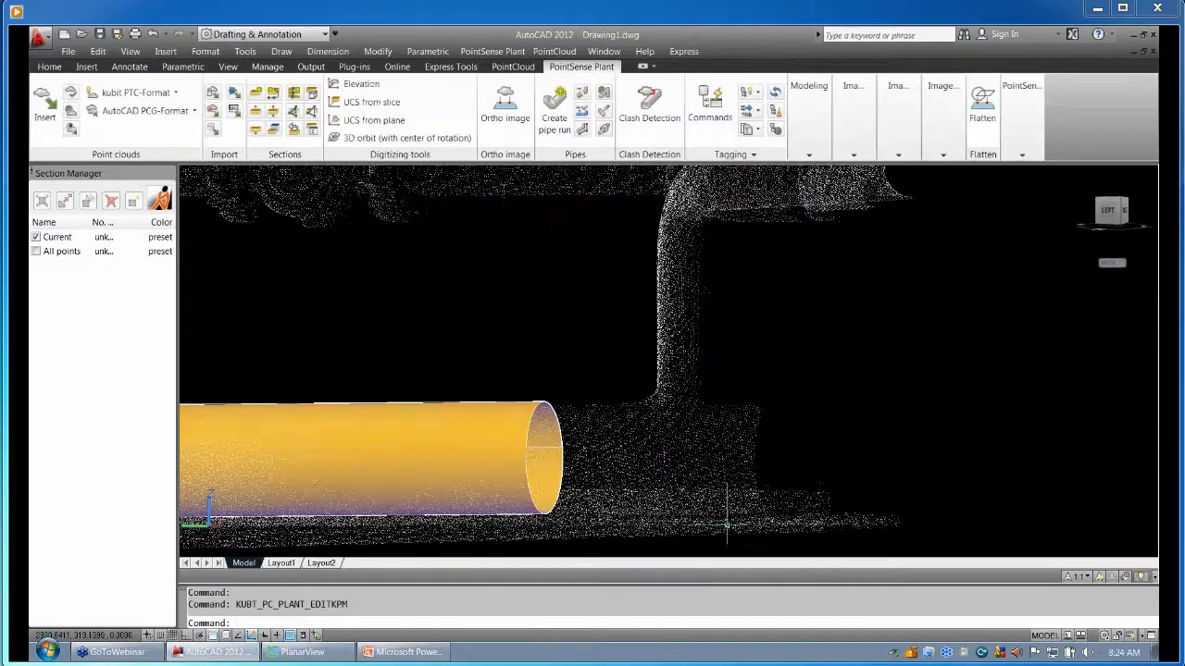
- Continue the run from the 12" pipe's open end, insert the 12" x 6" Reducing Tee at Run 1 and finish the run
click(581, 113)
click(586, 306)
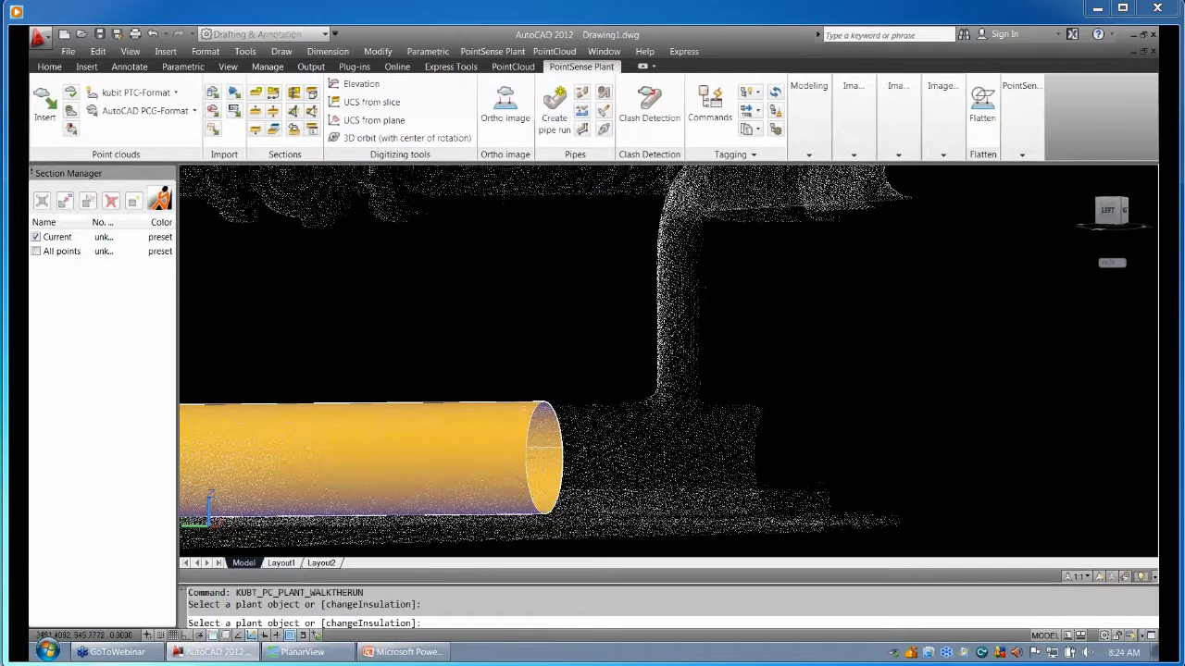
click(532, 423)
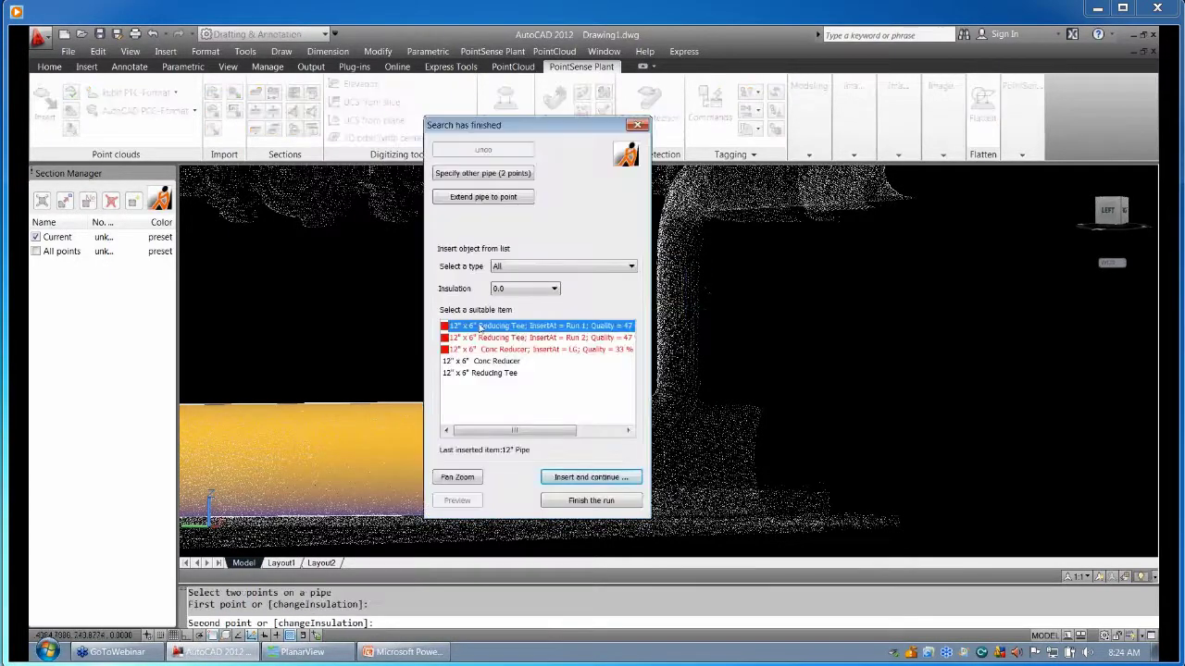
double_click(480, 326)
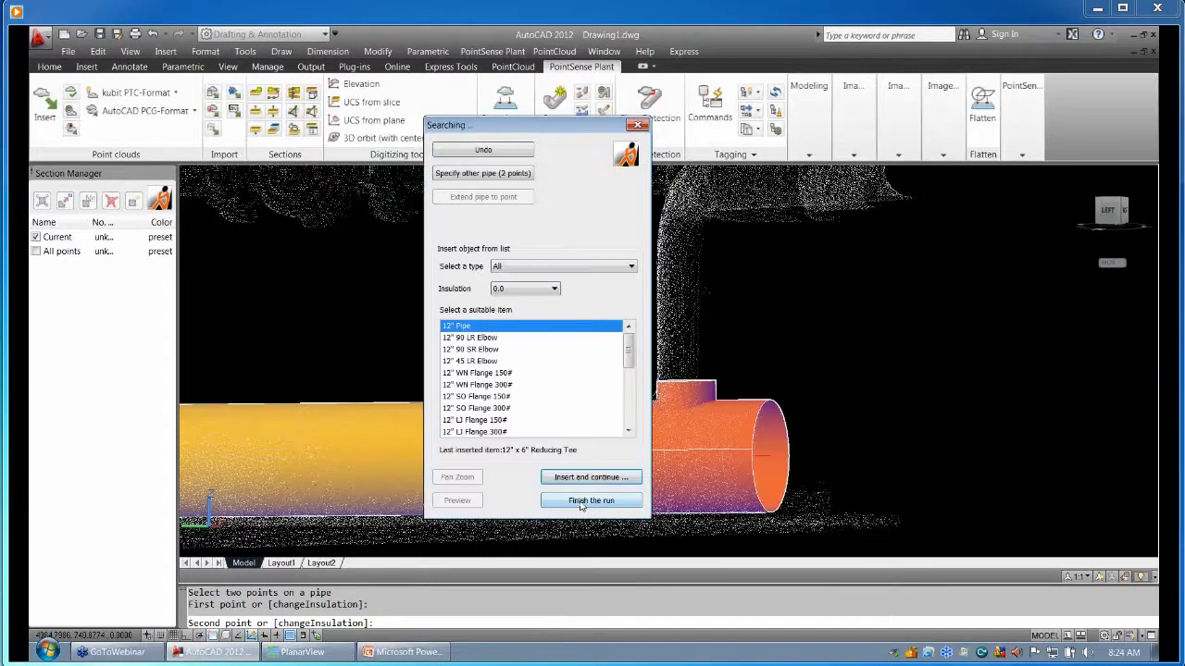
click(590, 501)
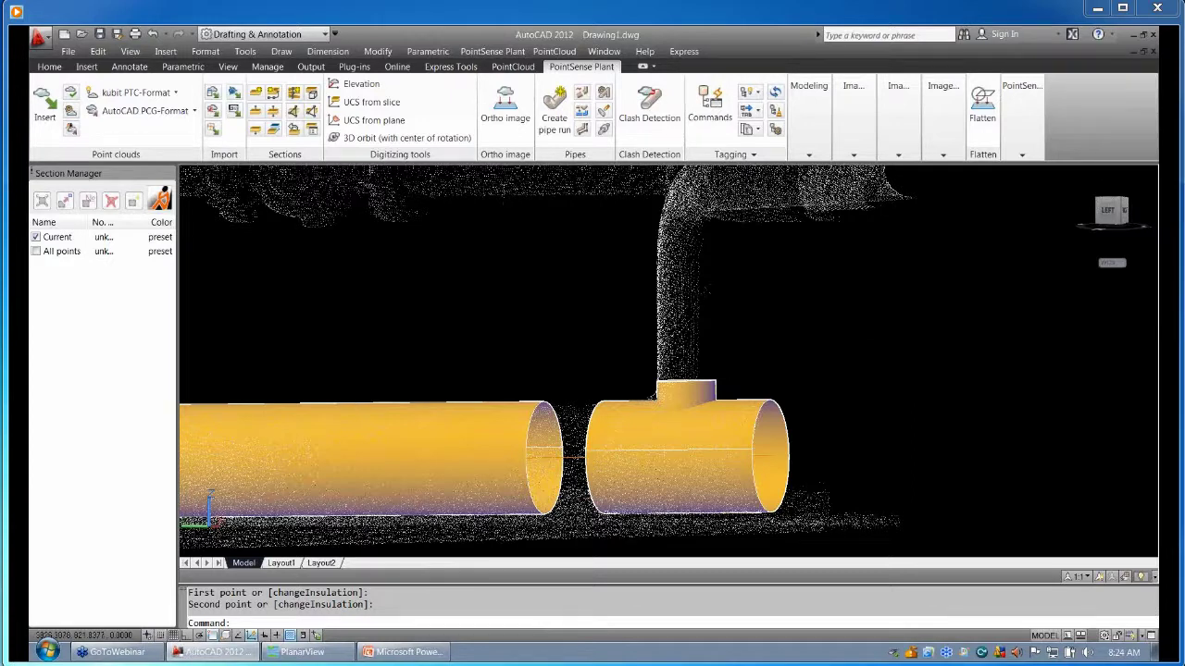
- Start continuing a run from the branch connection point on top of the reducing tee
shift+middle_drag(898, 347, 833, 407)
click(555, 104)
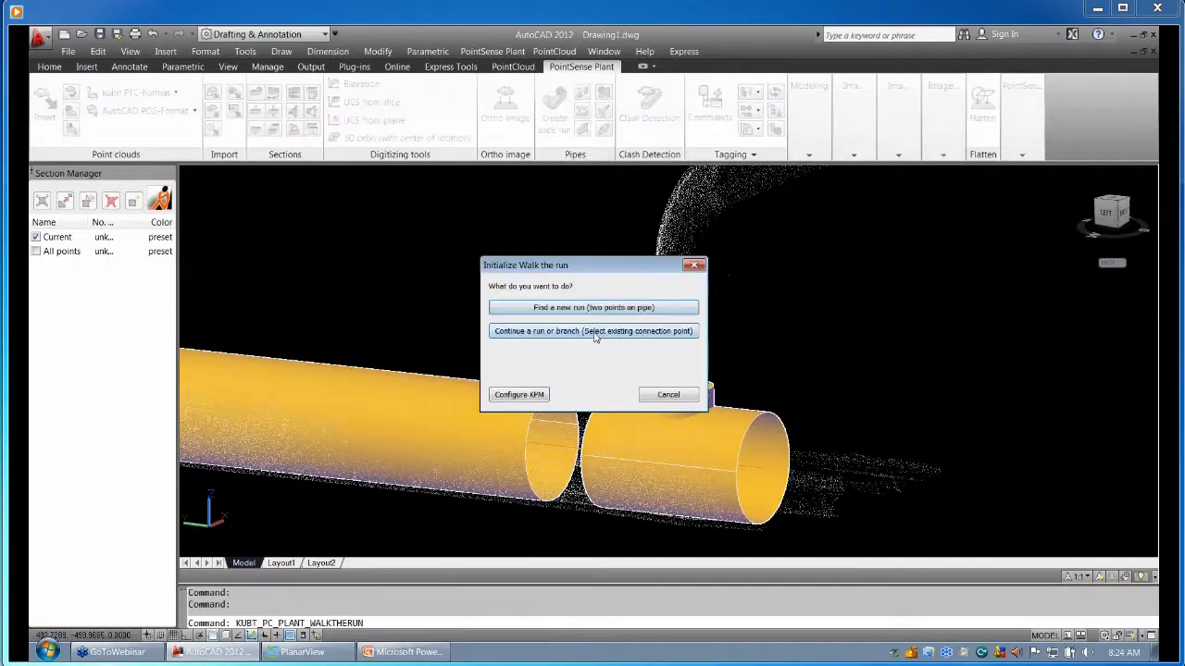
click(595, 332)
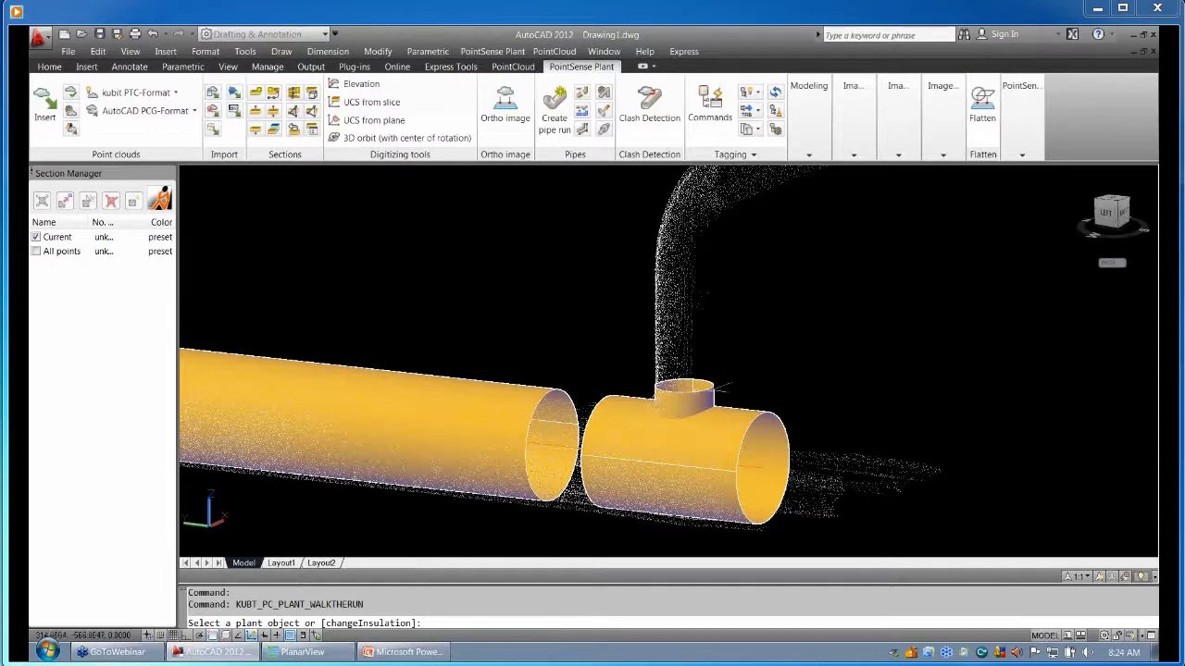
click(723, 387)
click(686, 380)
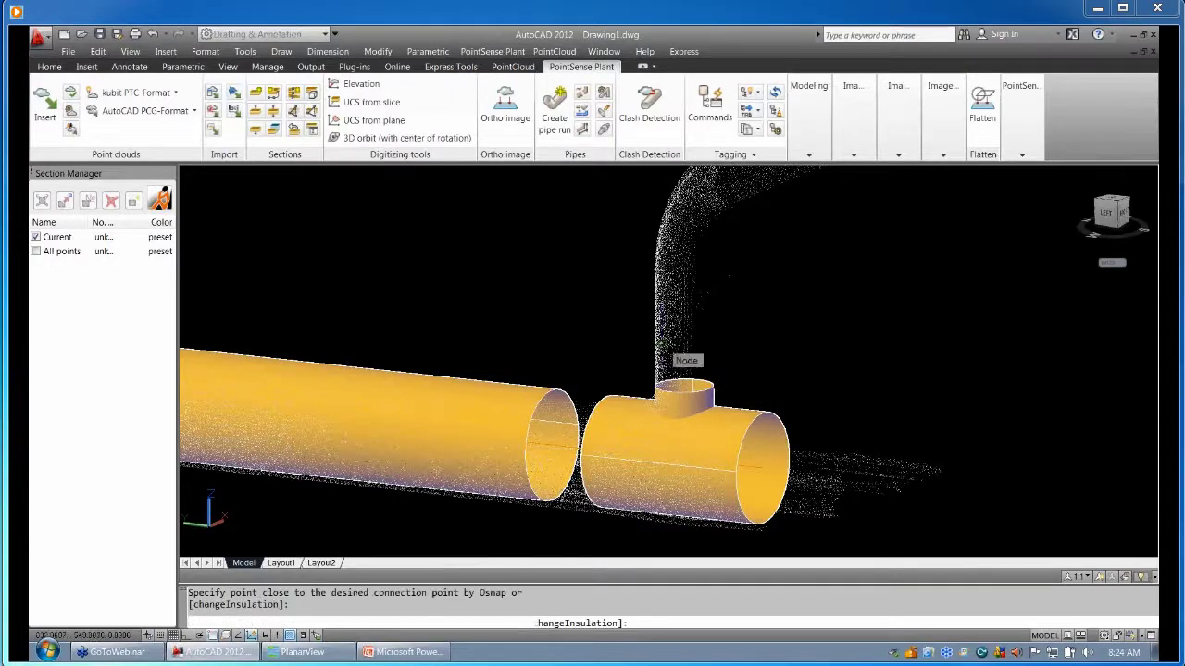
- Fit a 6" Pipe from two points on the vertical pipe above the tee, repeating the point selection if the diameter is rejected
click(639, 276)
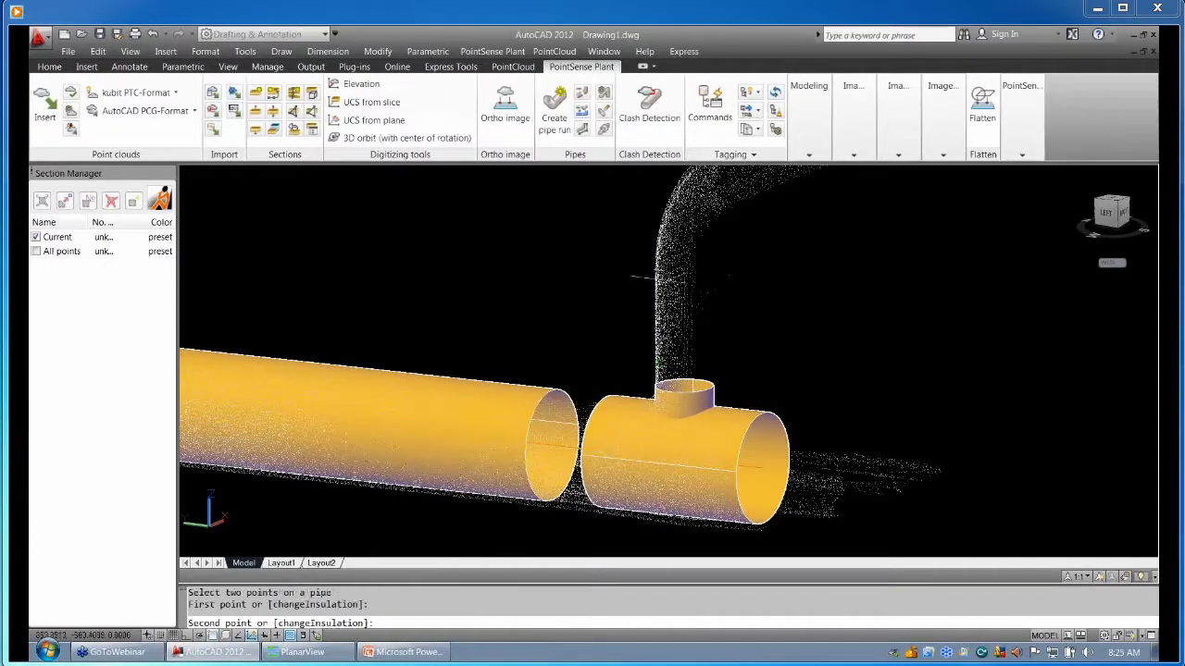
click(666, 287)
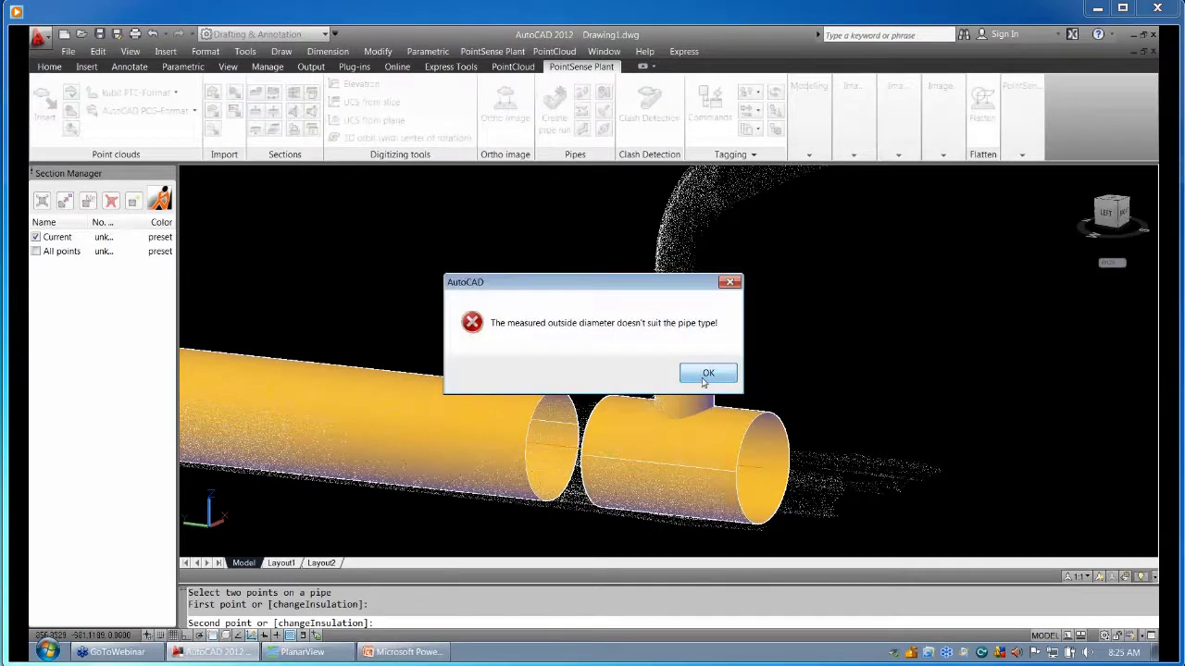
click(706, 374)
click(685, 296)
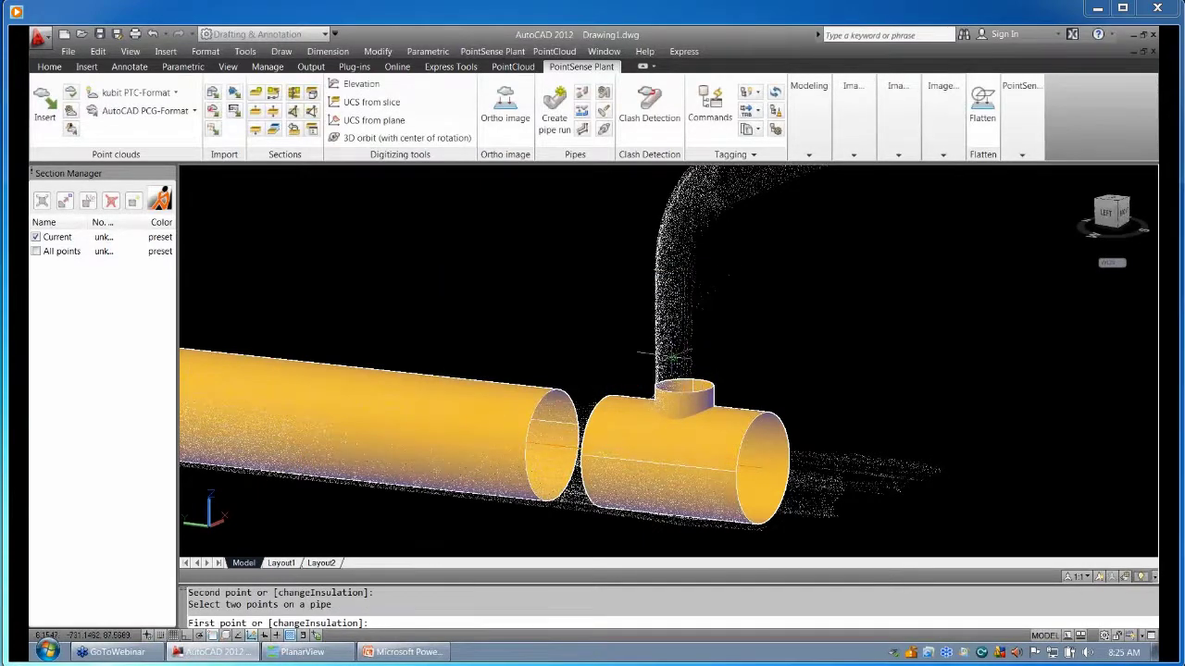
- Specify two points on the pipe beyond the upper bend and insert the 6" 90 LR Elbow between it and the vertical pipe
click(474, 181)
click(685, 333)
click(746, 296)
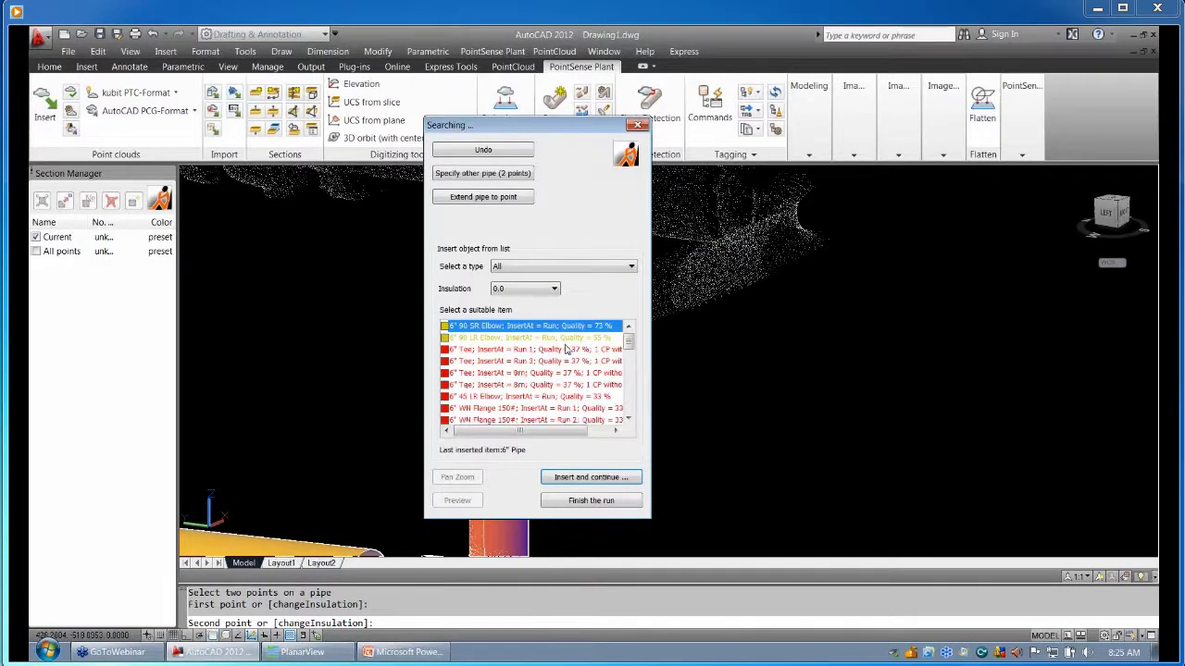
double_click(548, 346)
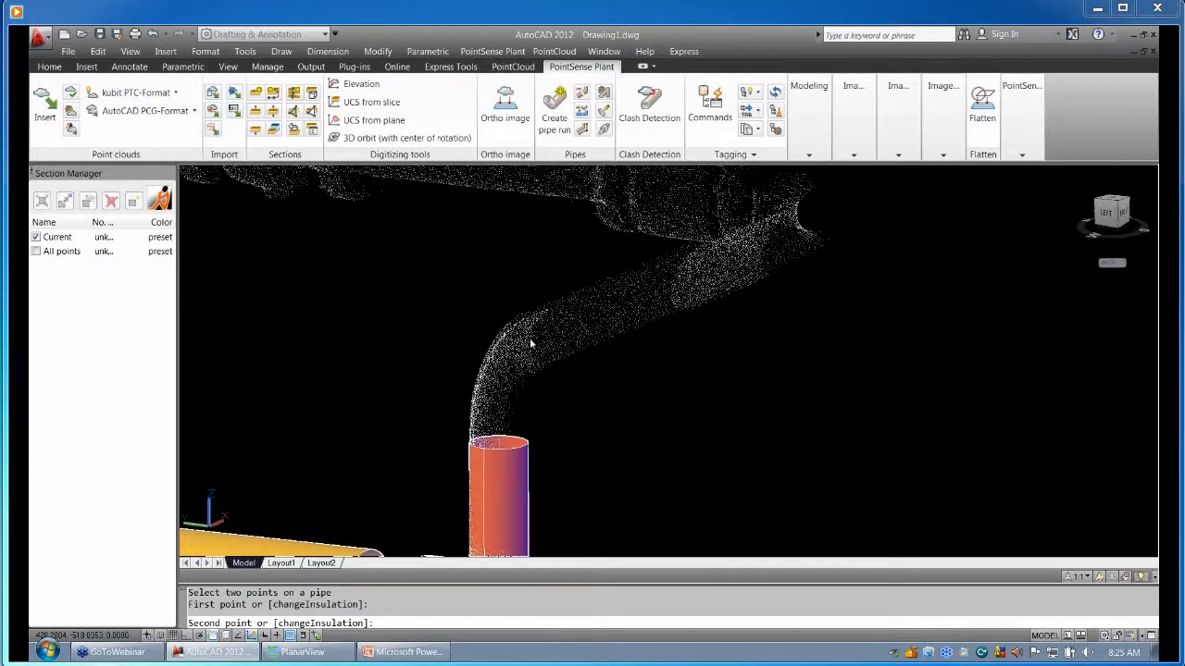
click(523, 344)
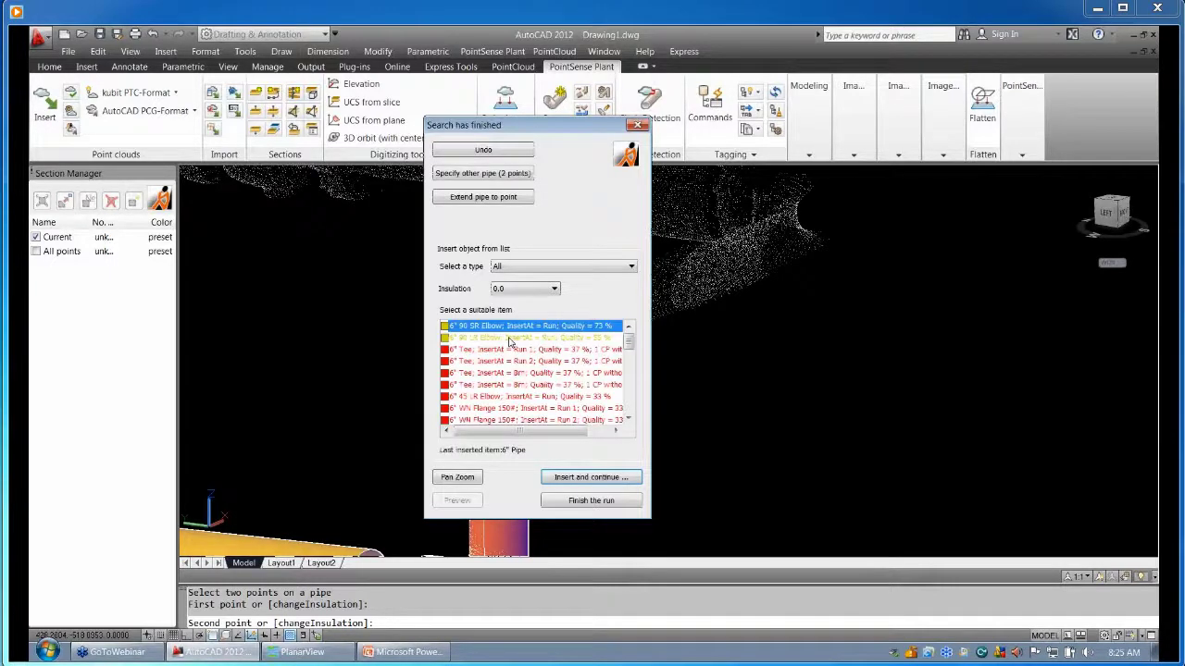
double_click(508, 339)
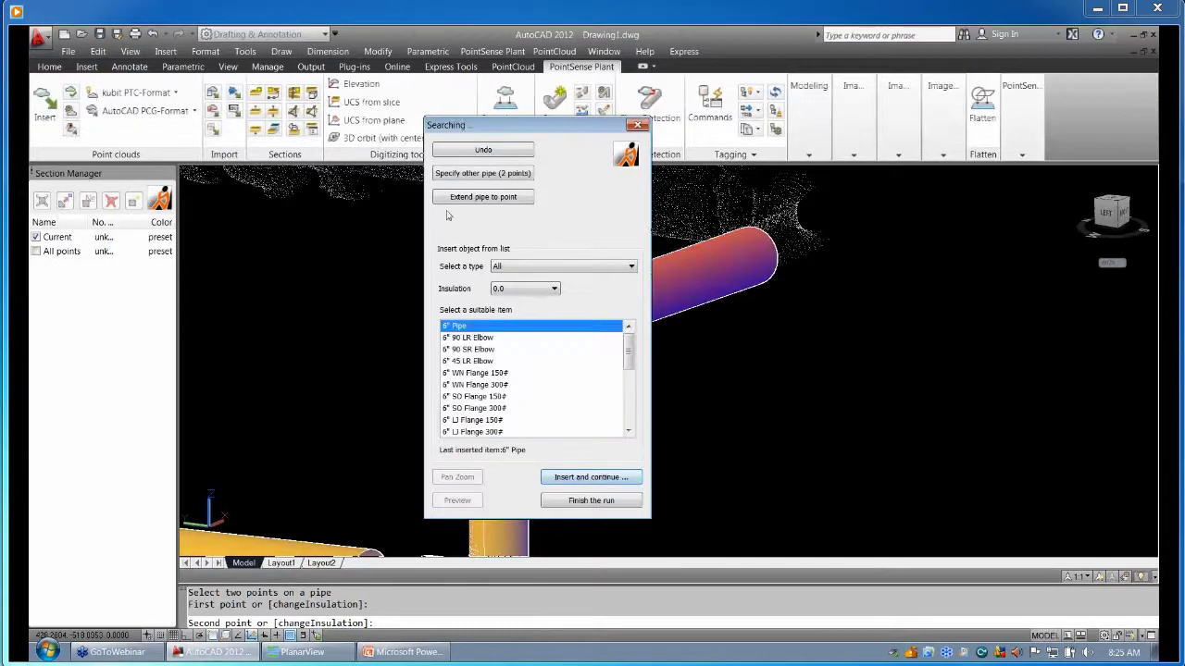
- Specify two points on the pipe past the next bend and insert a 6" 90 LR Elbow to connect it
click(480, 168)
shift+middle_drag(550, 247, 592, 242)
click(593, 243)
click(302, 340)
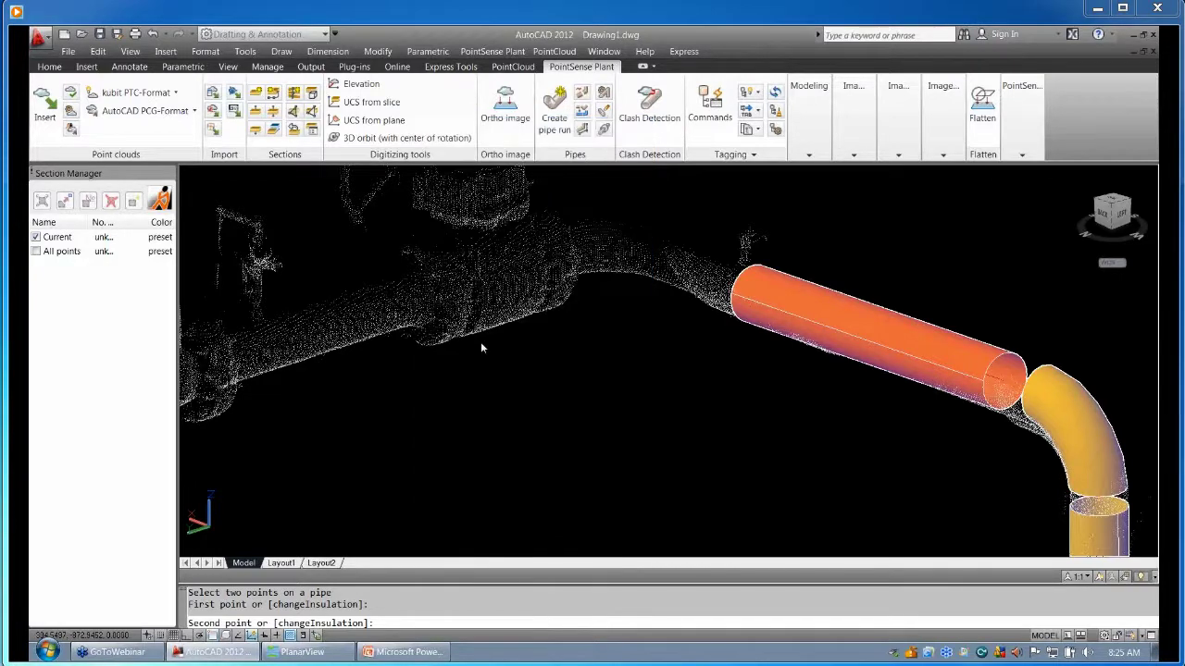
double_click(481, 349)
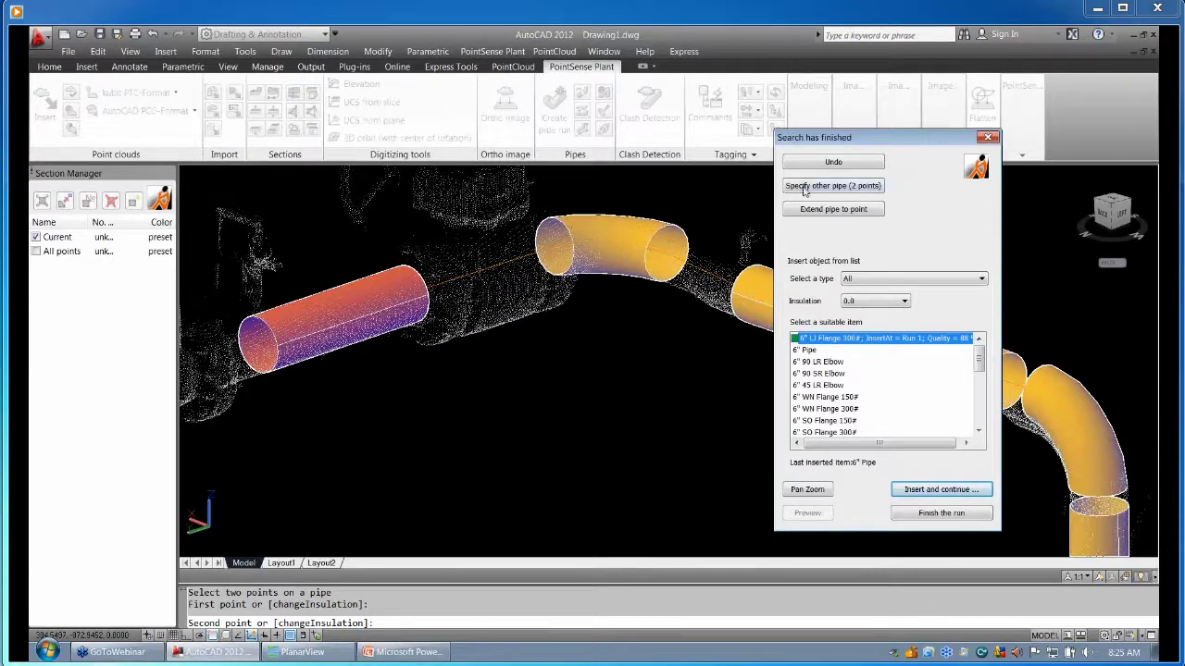
- Undo the last 6" pipe and insert a 6" WN Flange 300# after the elbow, using connection point Run 1
click(832, 162)
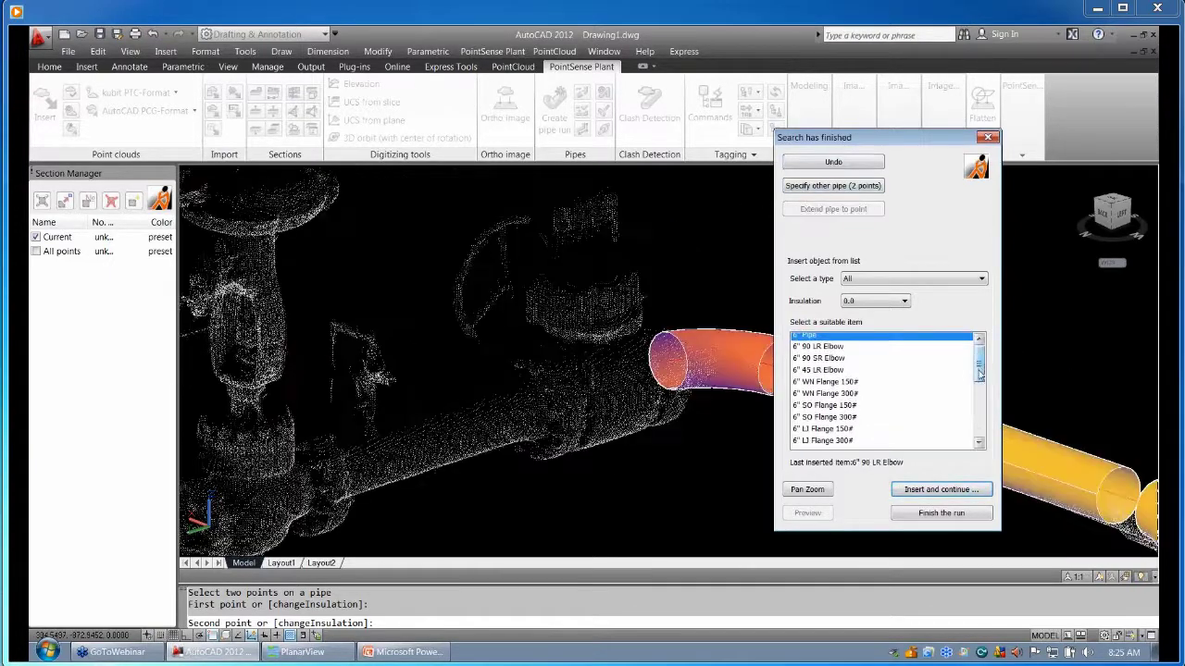
scroll(902, 442, down, 5)
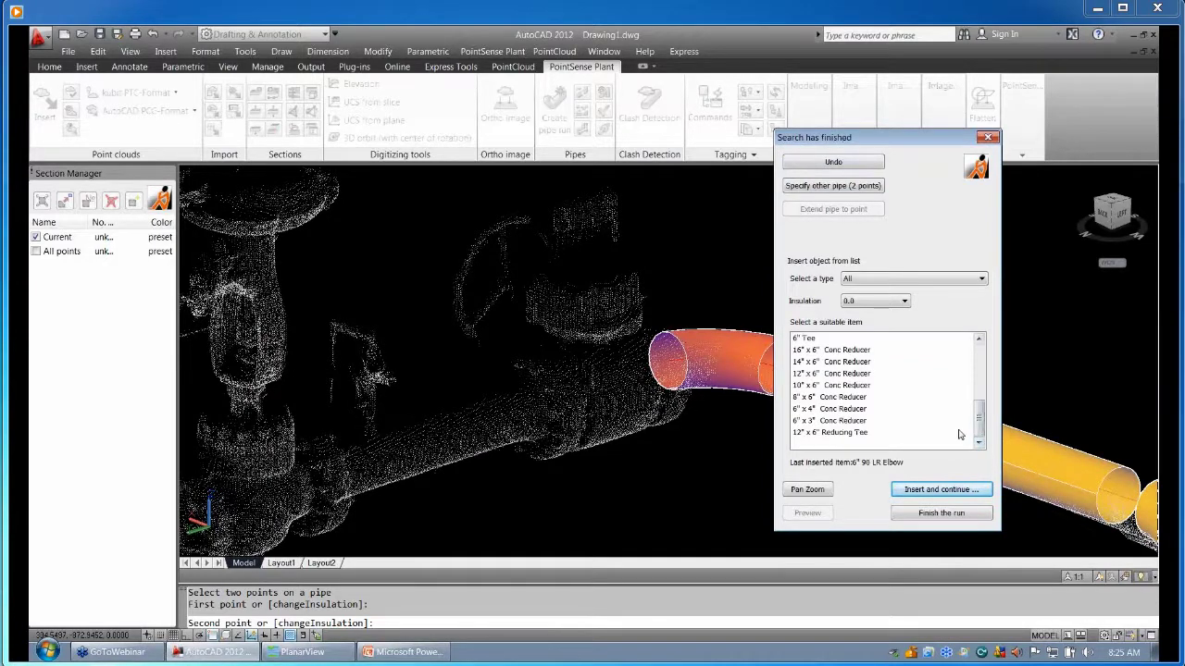
drag(978, 424, 982, 375)
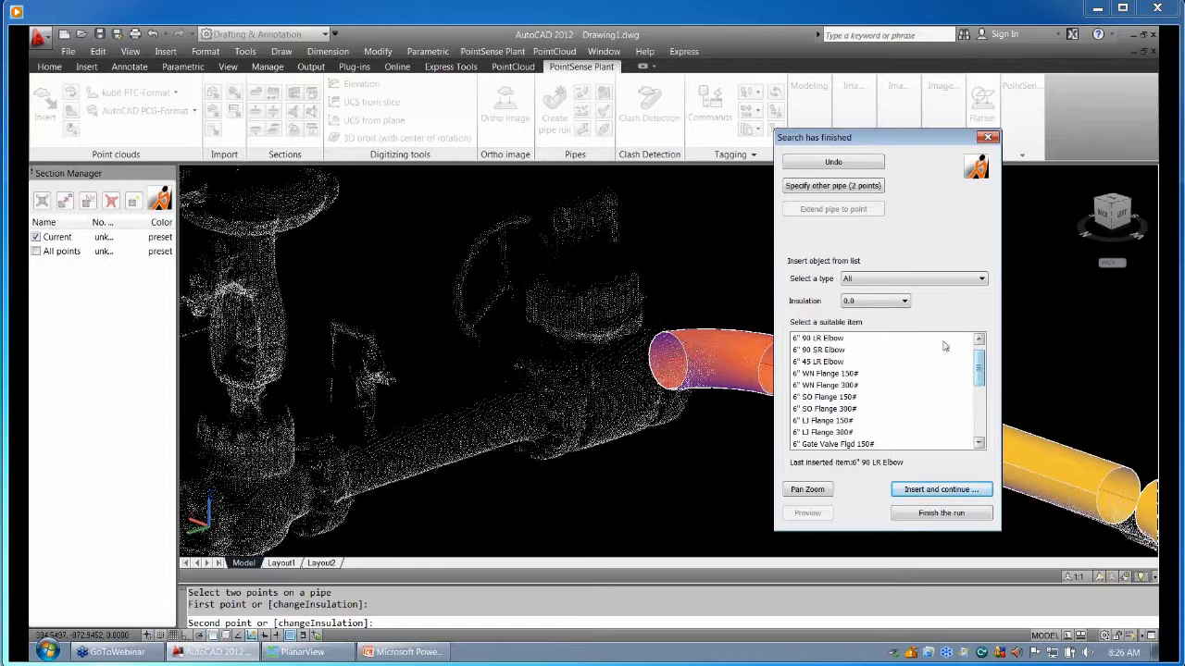
double_click(818, 385)
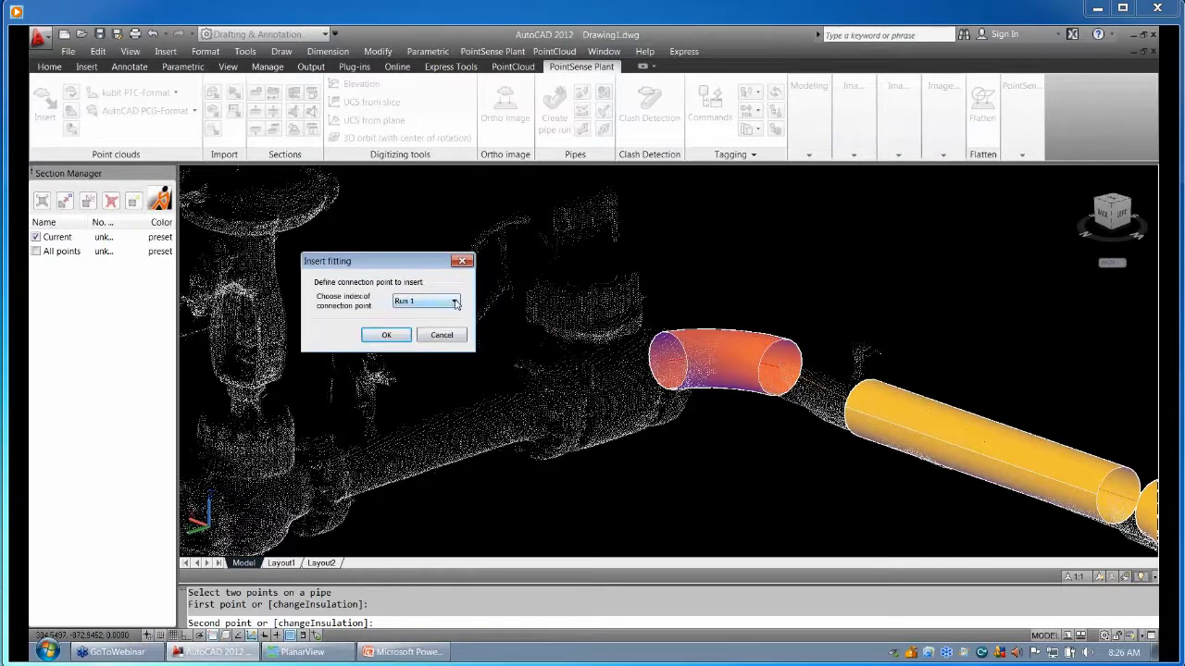
click(455, 303)
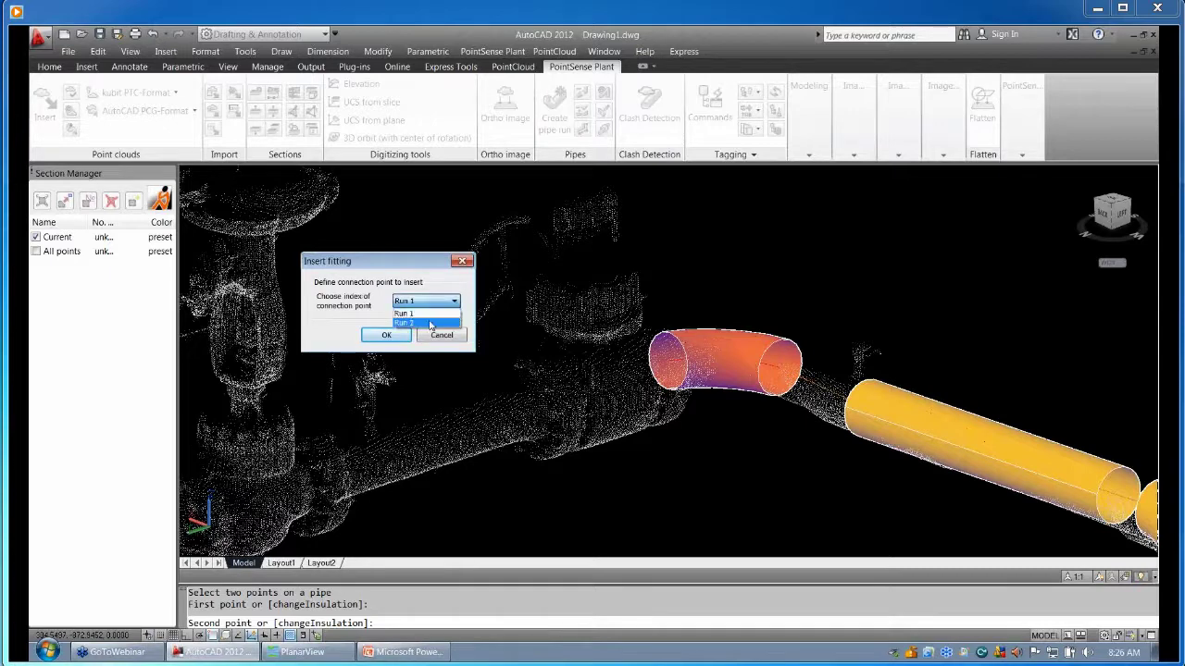
click(442, 315)
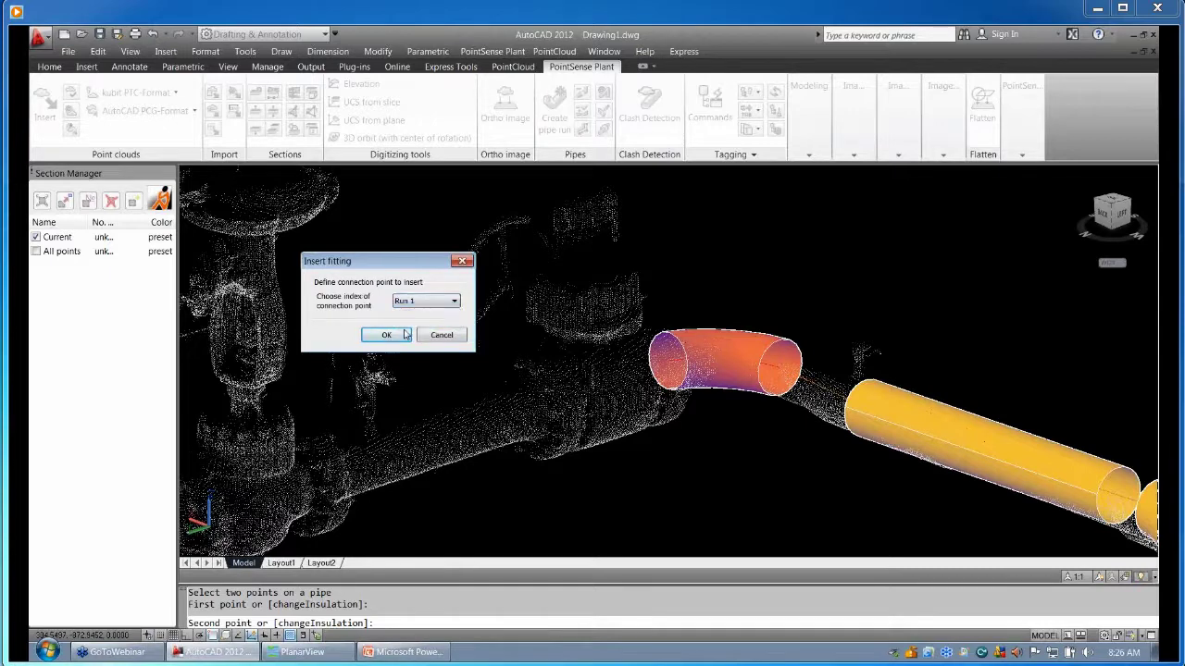
click(386, 335)
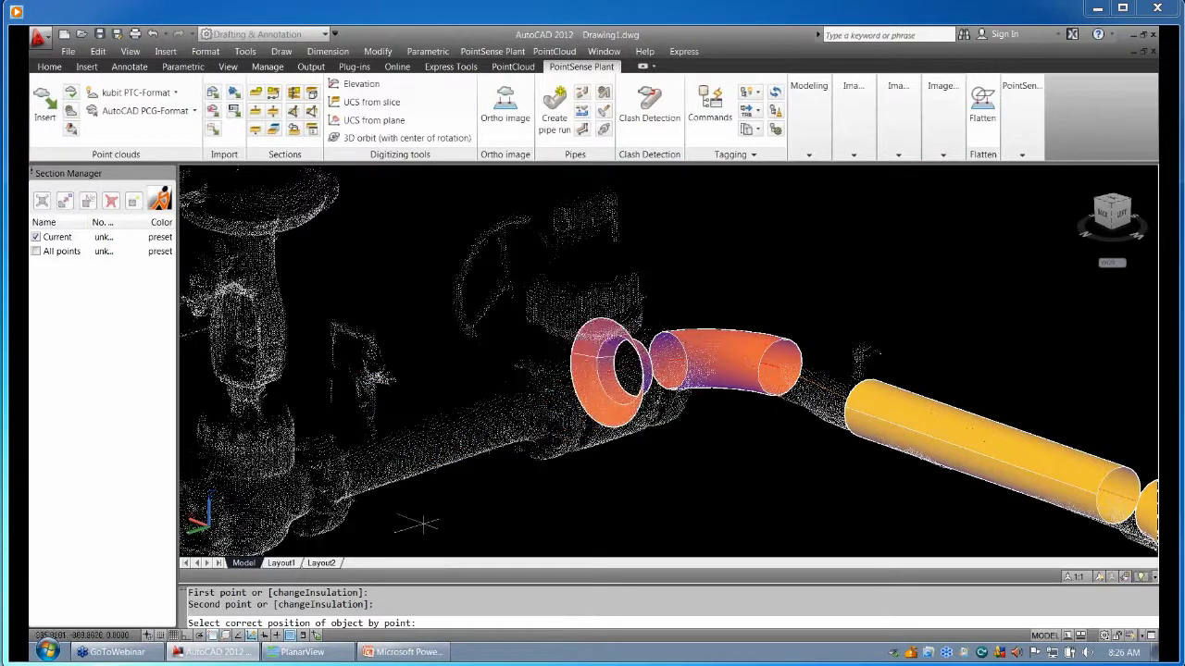
- Switch to PlanarView and send a point on the flange's weld edge to CAD to set the flange position
click(305, 652)
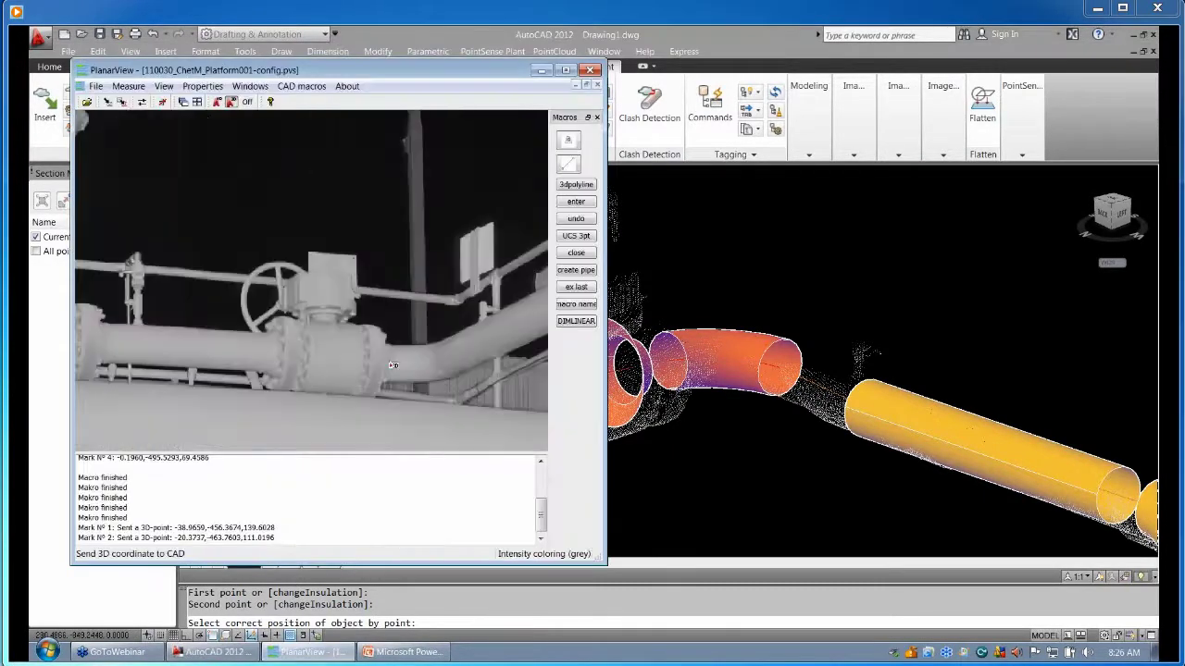
scroll(374, 343, up, 3)
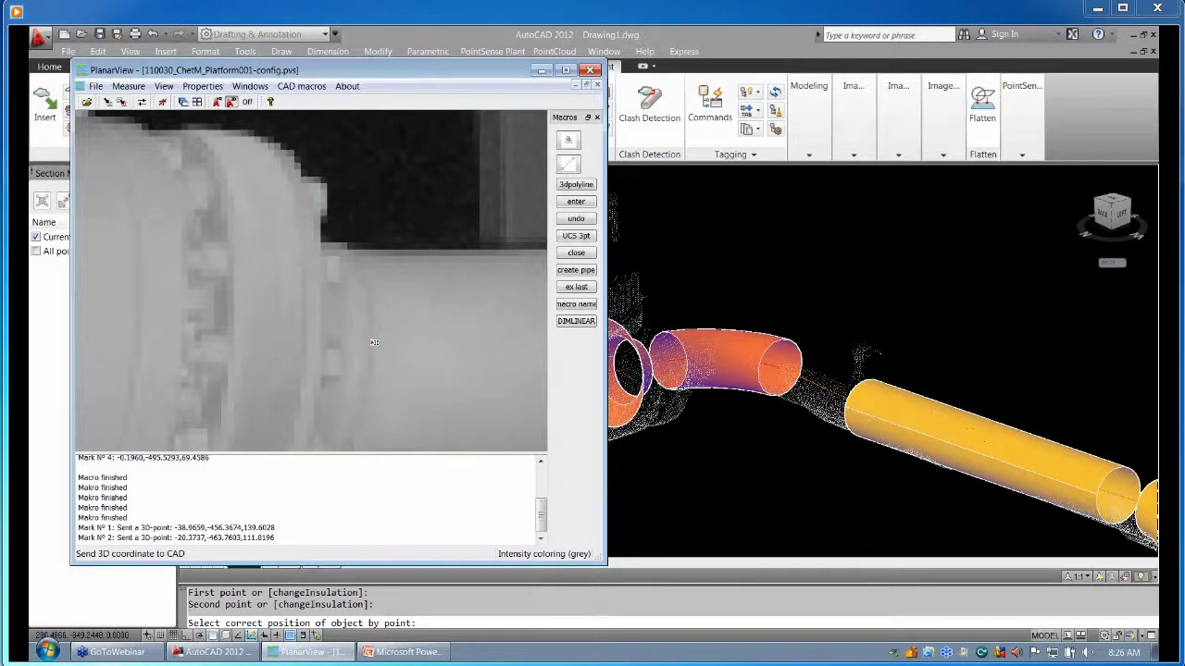
click(374, 342)
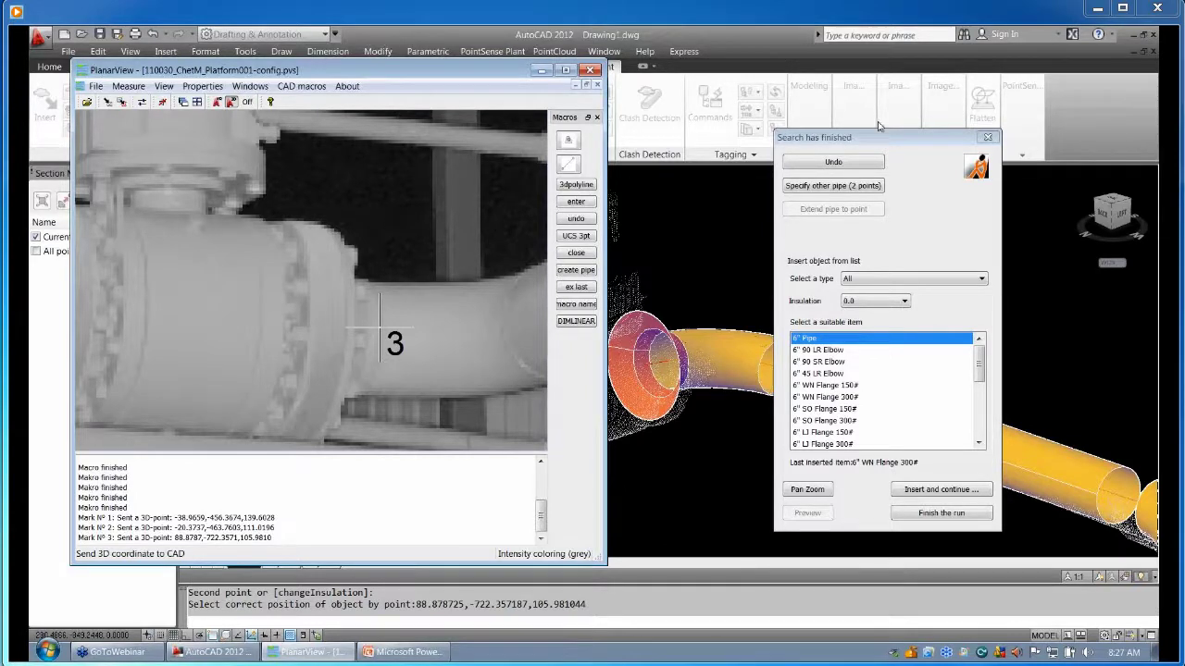
- Insert a 6" Gasket 1/8 after the positioned flange, followed by a 6" Gate Valve Flgd 300#
drag(980, 366, 981, 391)
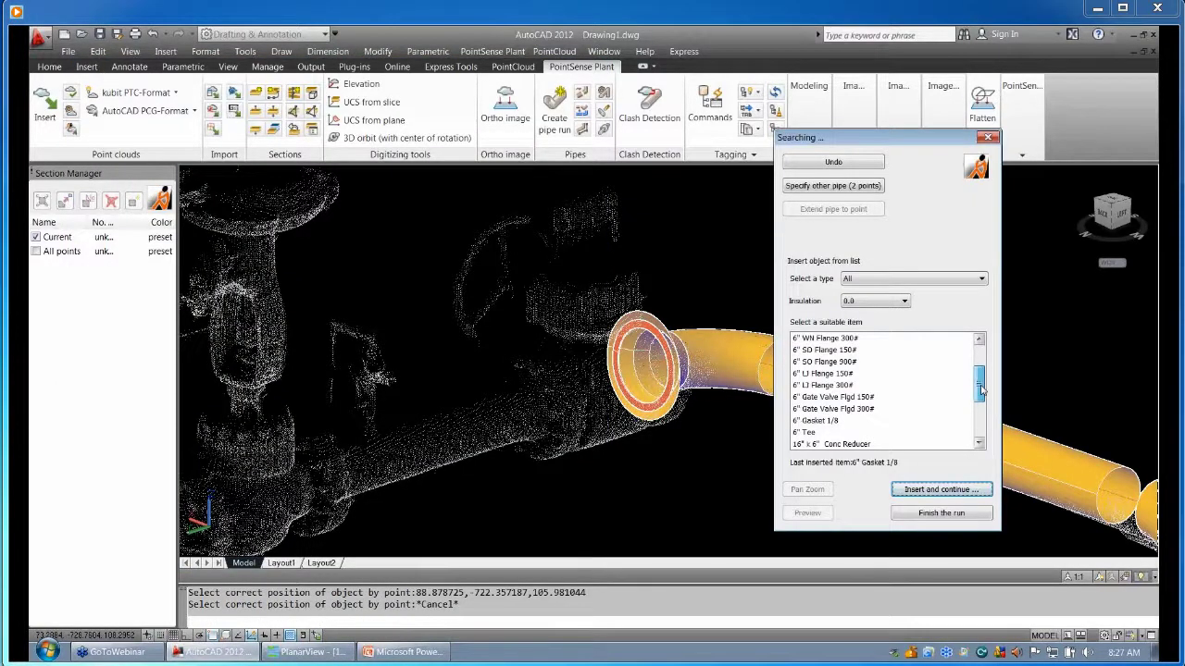
drag(981, 390, 979, 426)
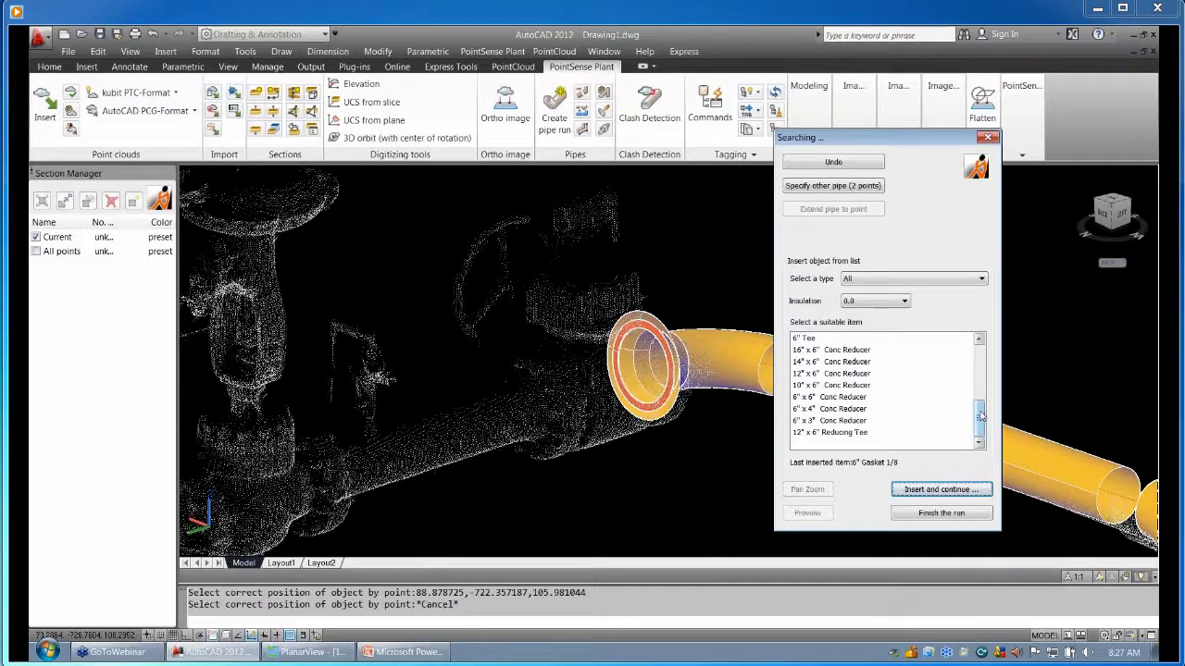
drag(976, 419, 983, 396)
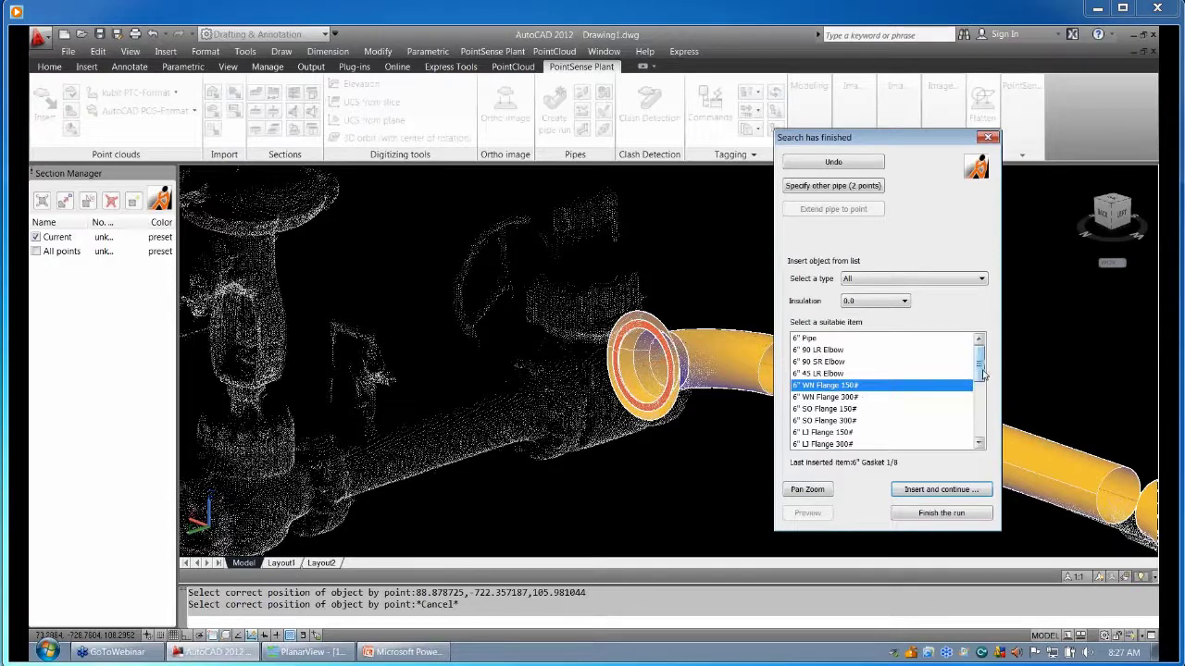
drag(981, 377, 982, 409)
double_click(831, 408)
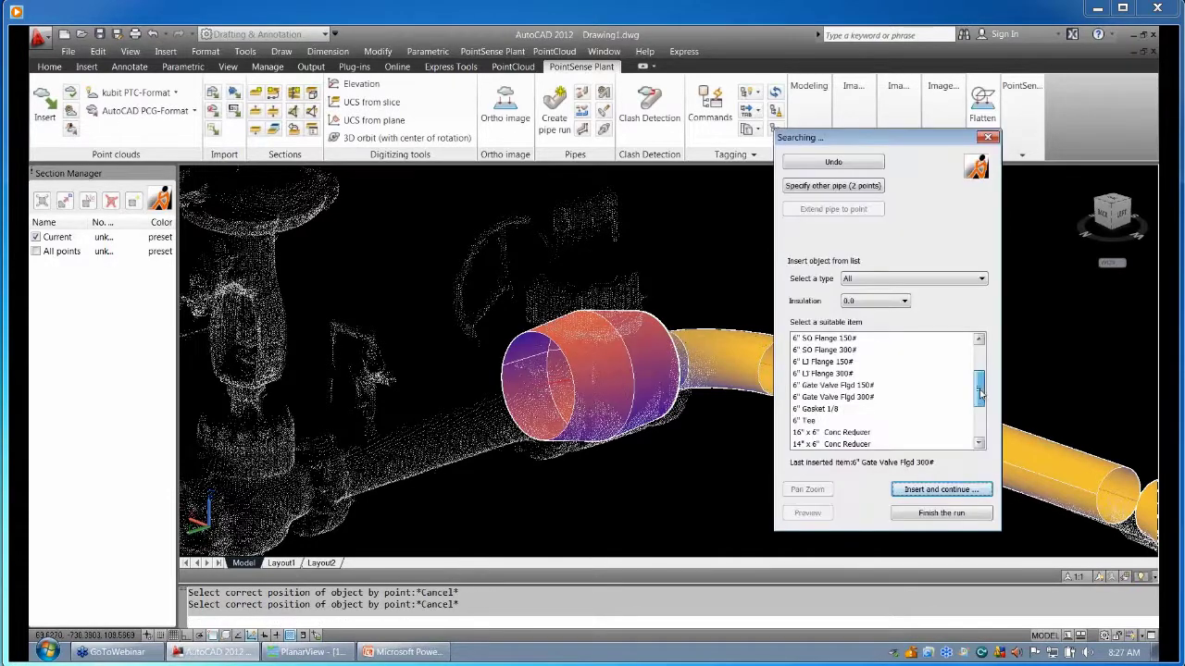
- Insert a second 6" Gasket 1/8 and a 6" WN Flange 300# at the gate valve's open end
mouse_move(981, 393)
mouse_down()
mouse_move(983, 427)
mouse_move(984, 389)
mouse_up()
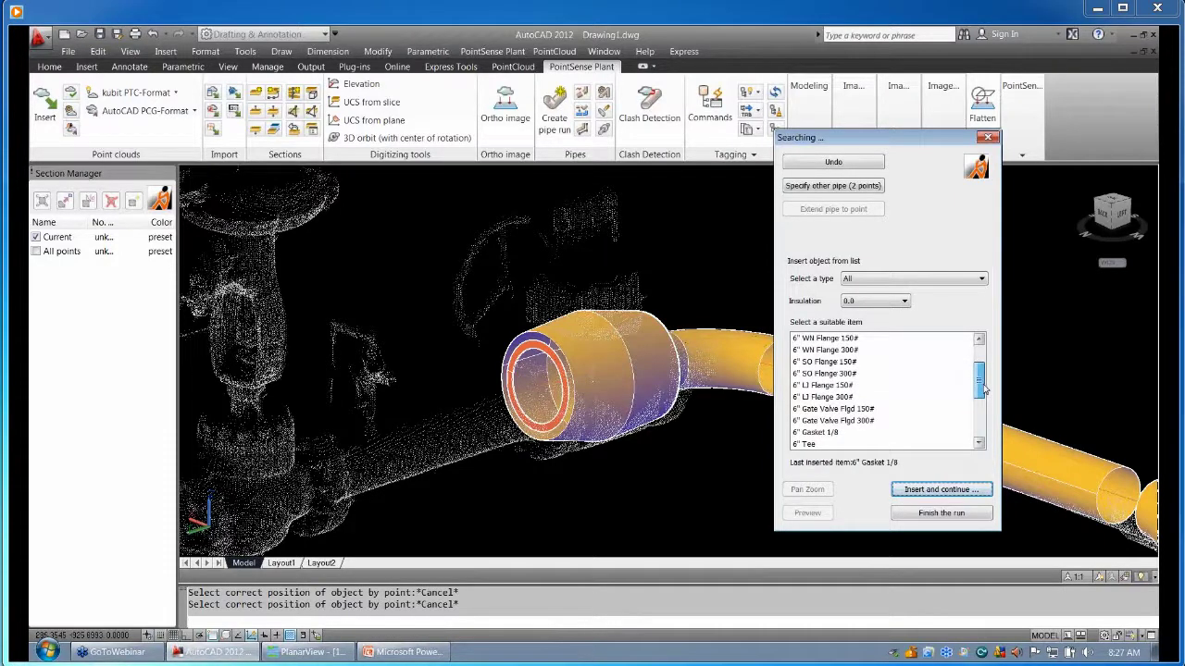
double_click(844, 351)
key(Return)
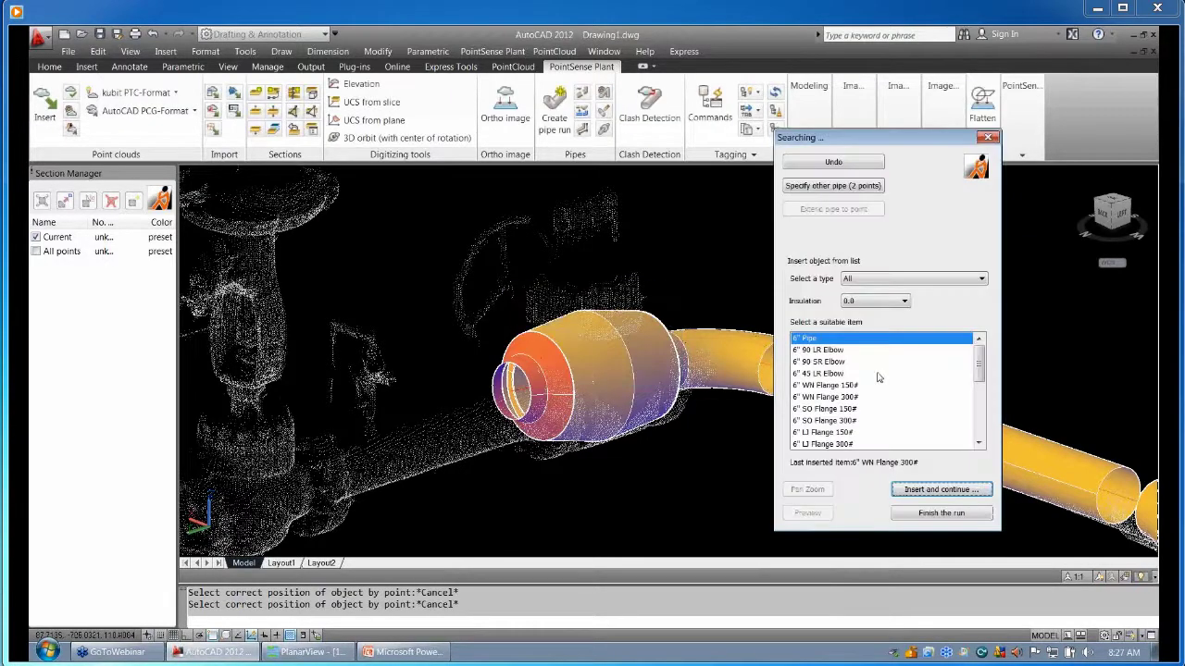
- Insert a 6" pipe after the second flange, defined by two points on the scanned pipe, and finish the run
double_click(826, 339)
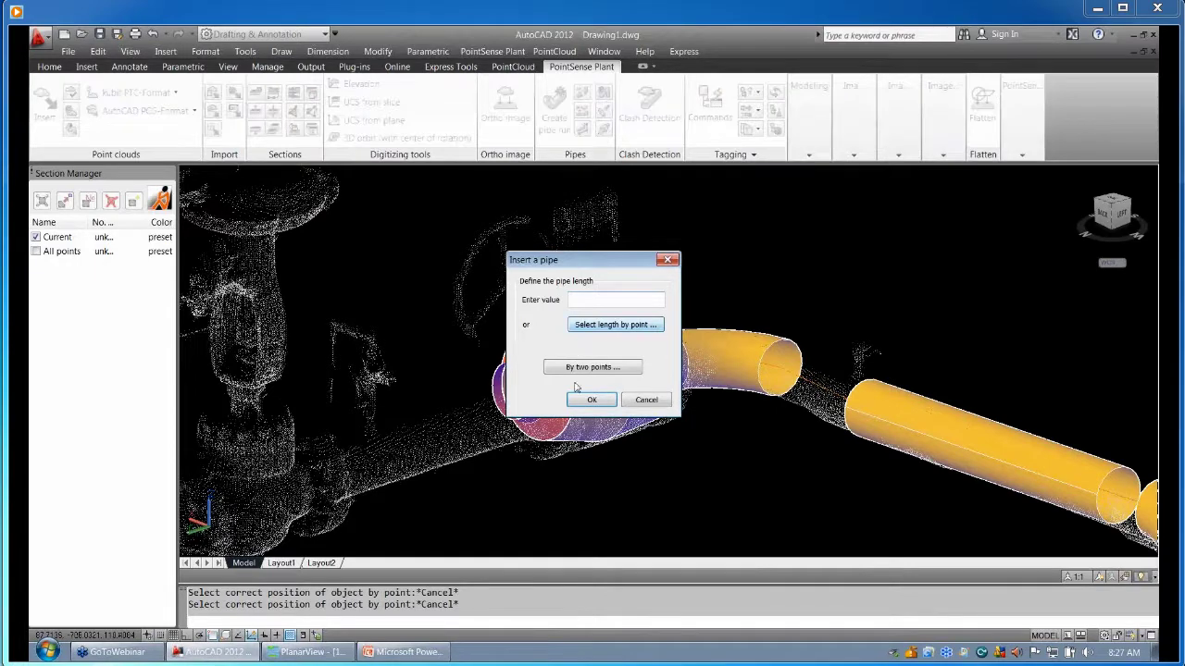
click(592, 367)
click(374, 459)
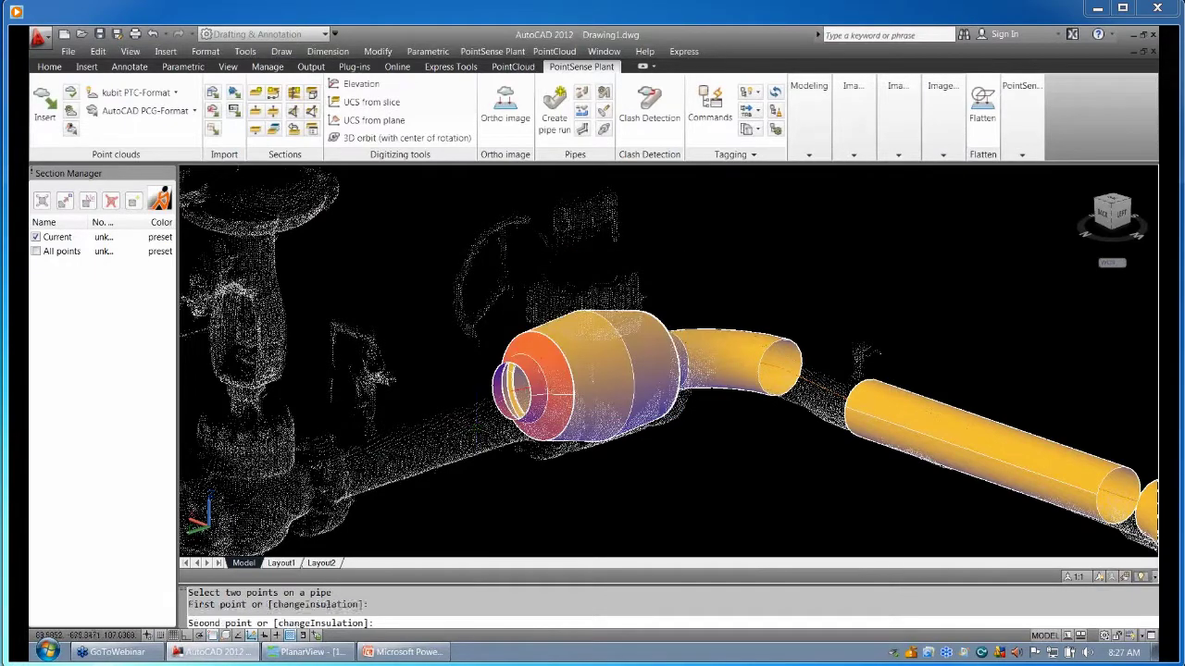
click(363, 454)
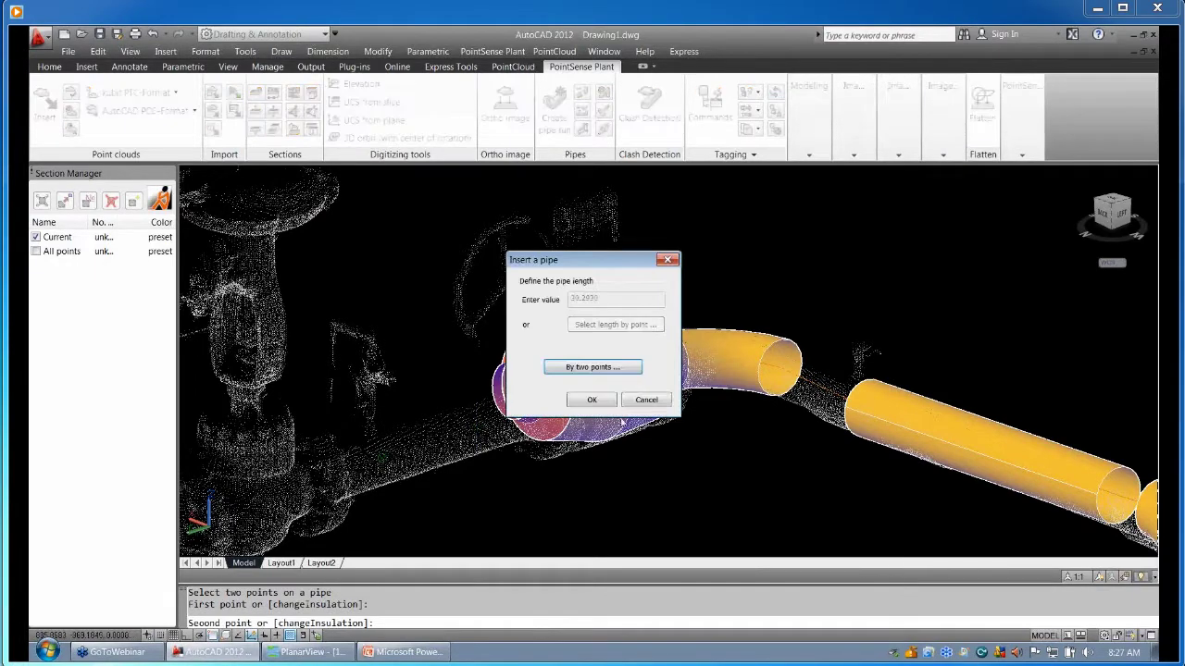
click(592, 400)
click(928, 512)
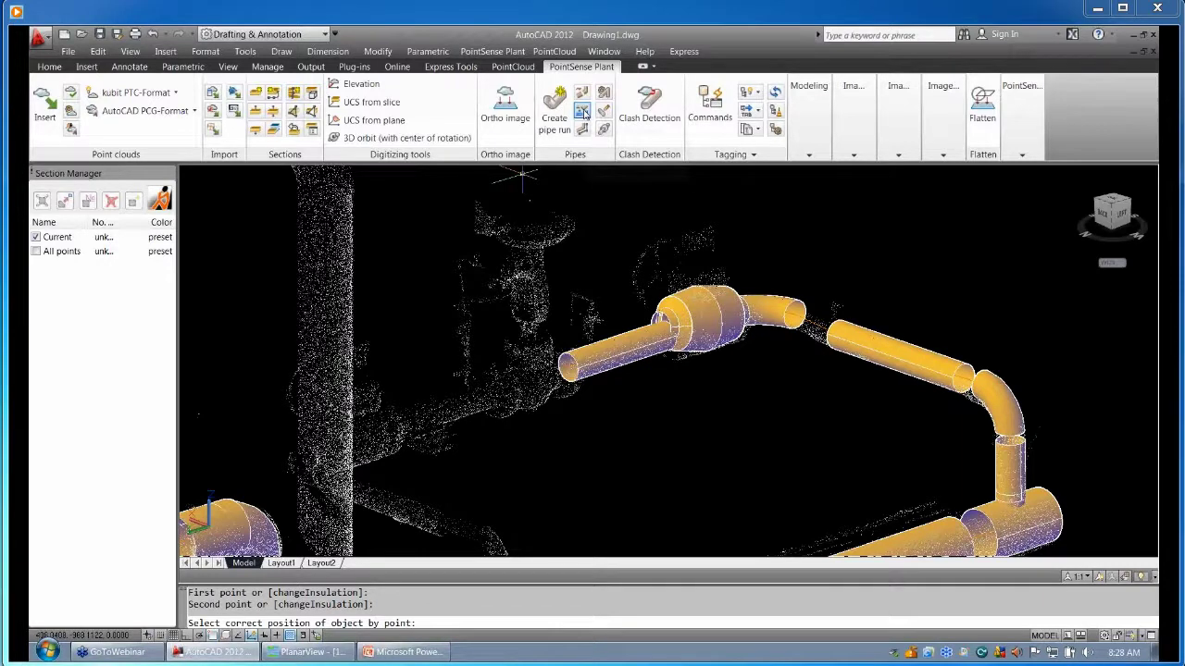
- Apply constraints to the plant objects of the 12" run and its 6" branch, including all connected objects
click(583, 112)
click(523, 232)
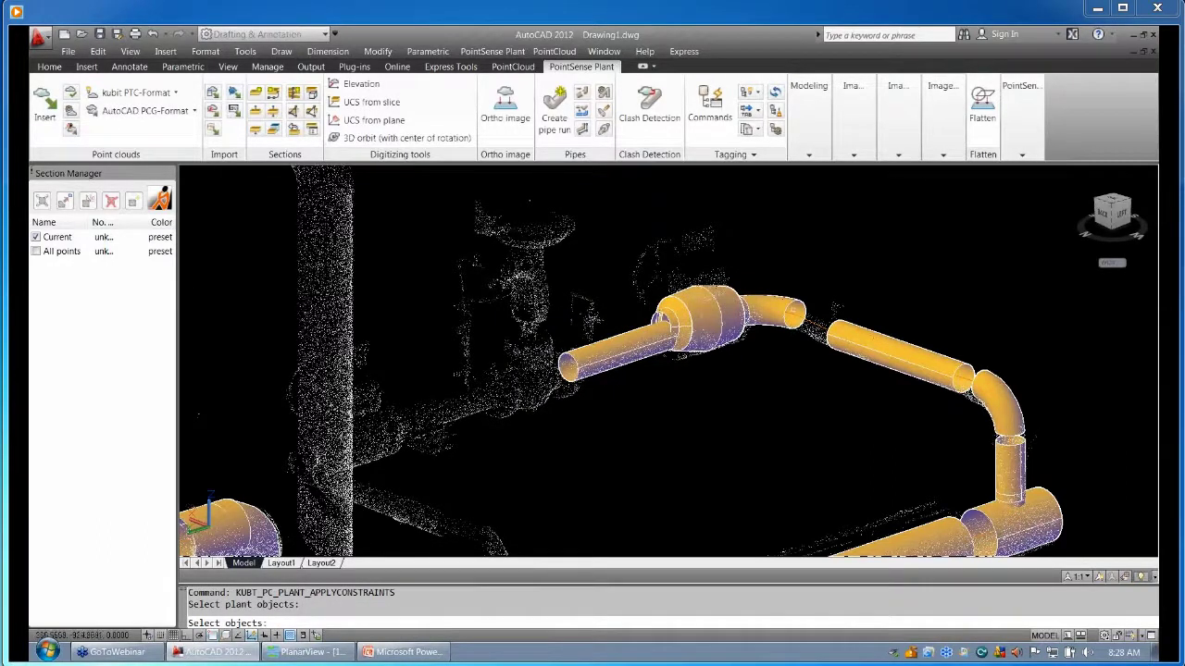
click(787, 313)
key(Return)
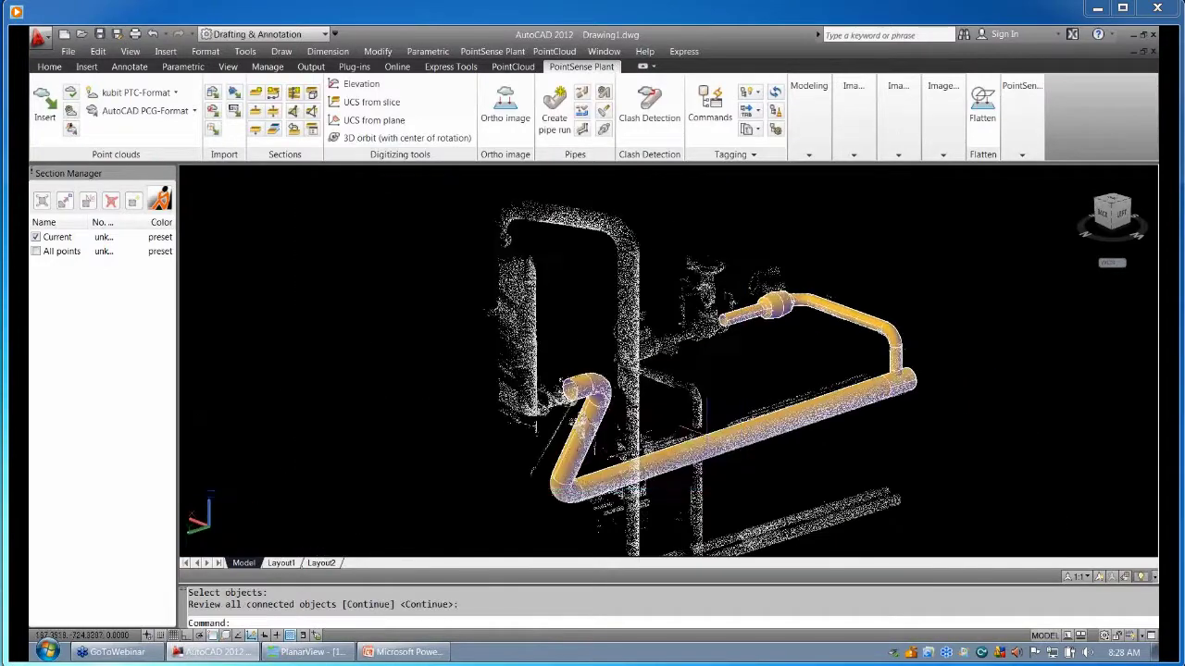
- Export the connected pipe run as axis lines with component labels
click(839, 342)
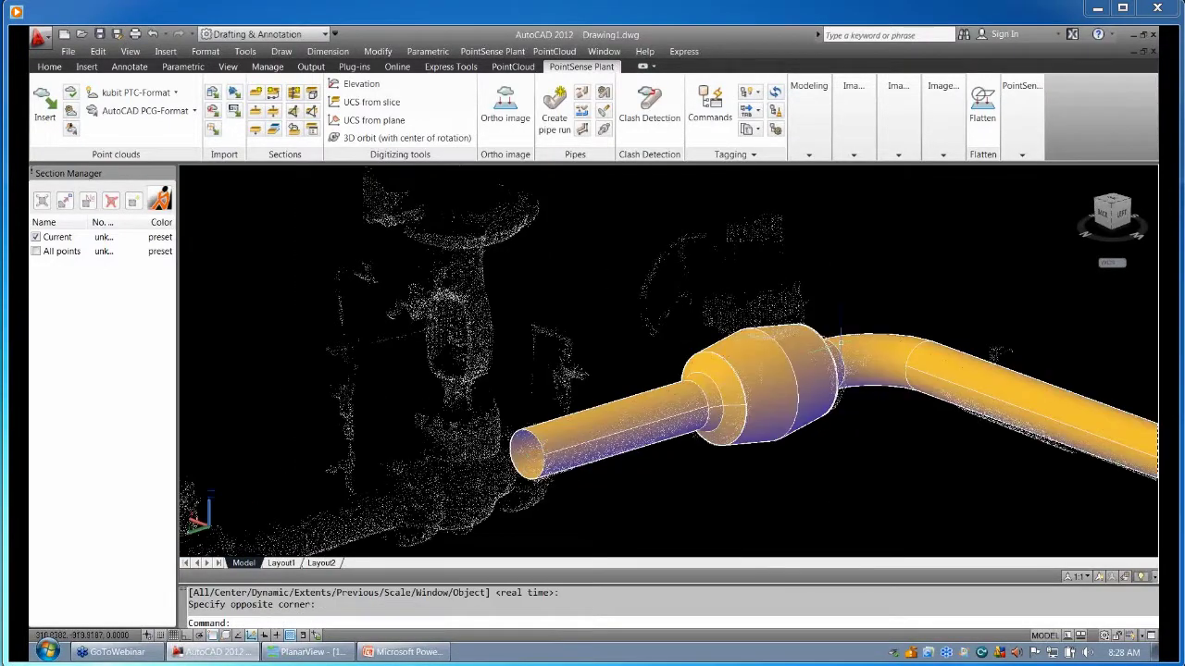
scroll(555, 370, down, 4)
shift+middle_drag(556, 370, 771, 382)
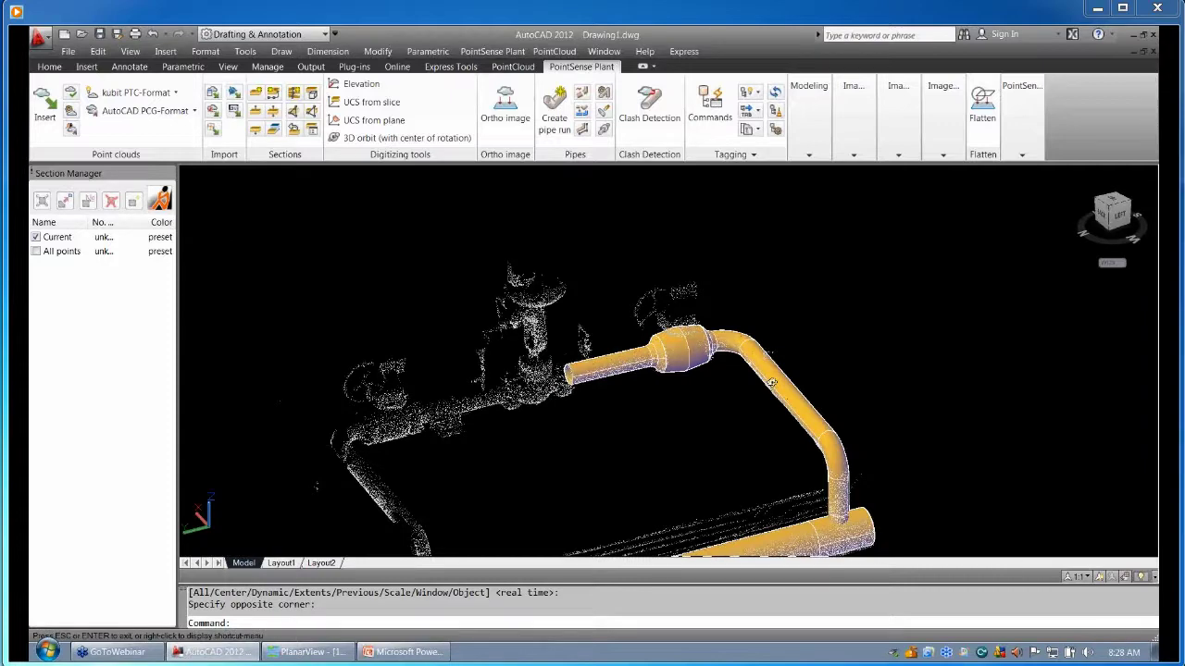
shift+middle_drag(771, 383, 778, 248)
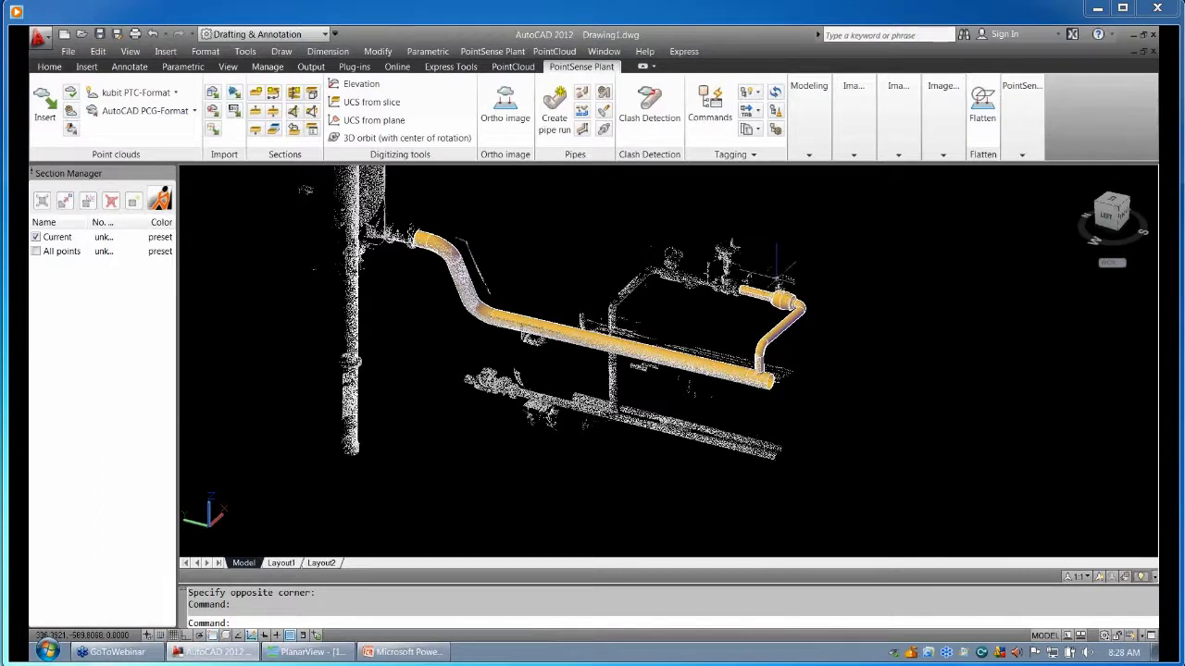
scroll(775, 276, up, 3)
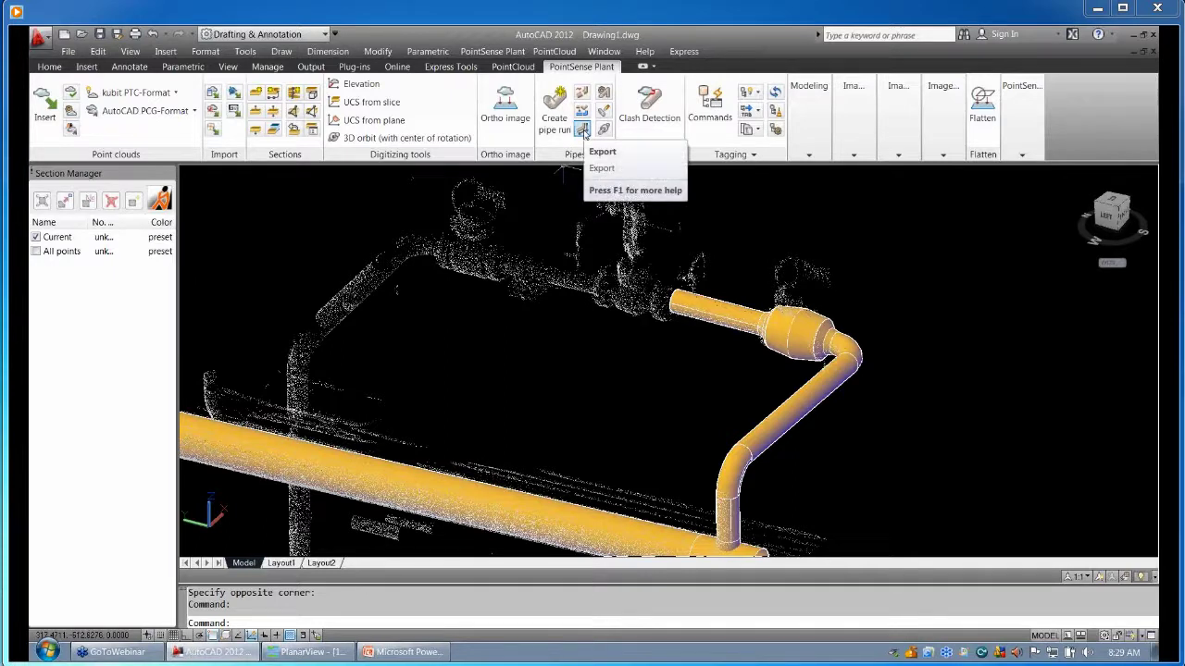
click(582, 131)
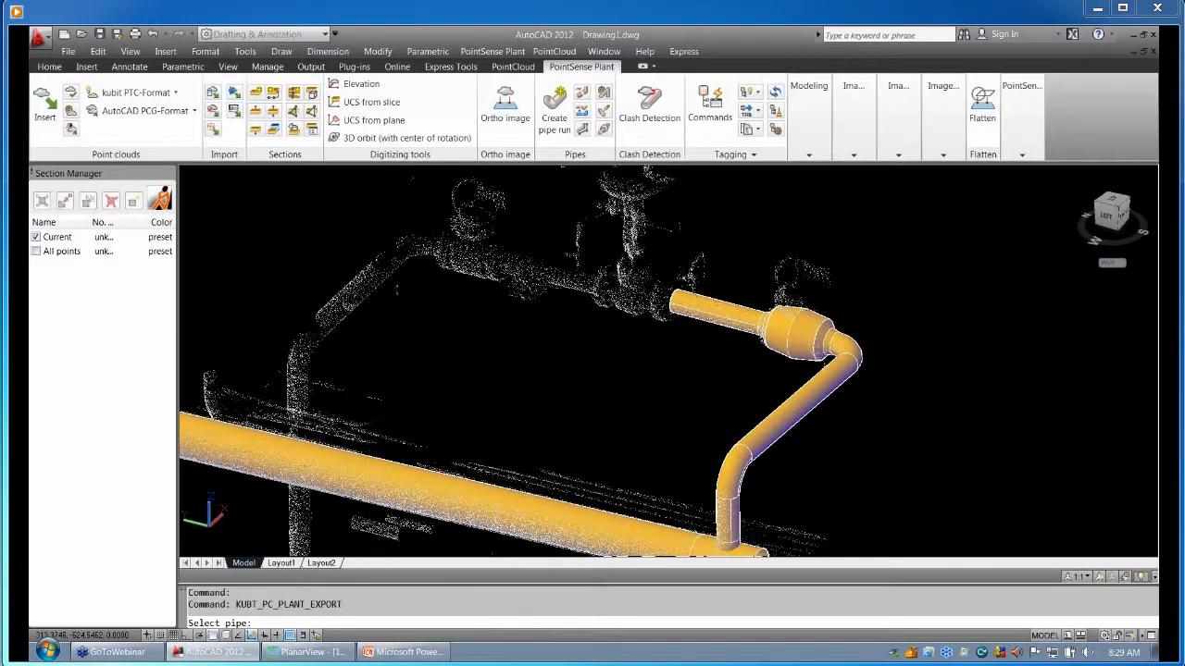
click(448, 546)
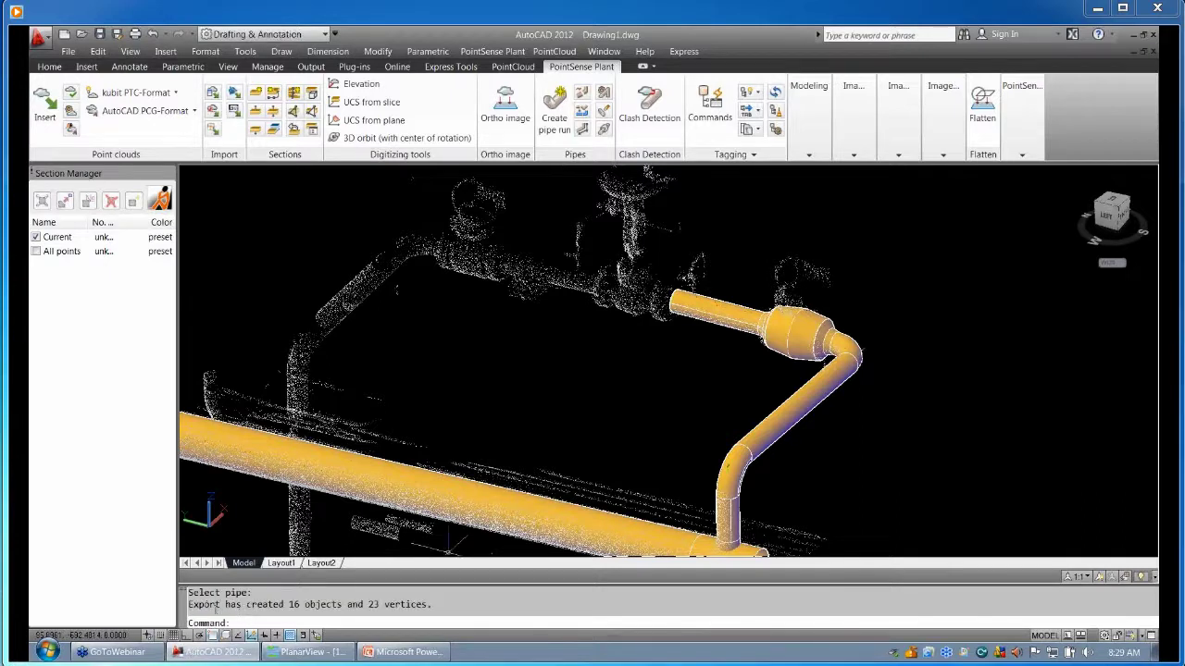
- Turn off layer 0 to hide the modelled pipes and point clouds
text(la)
key(Return)
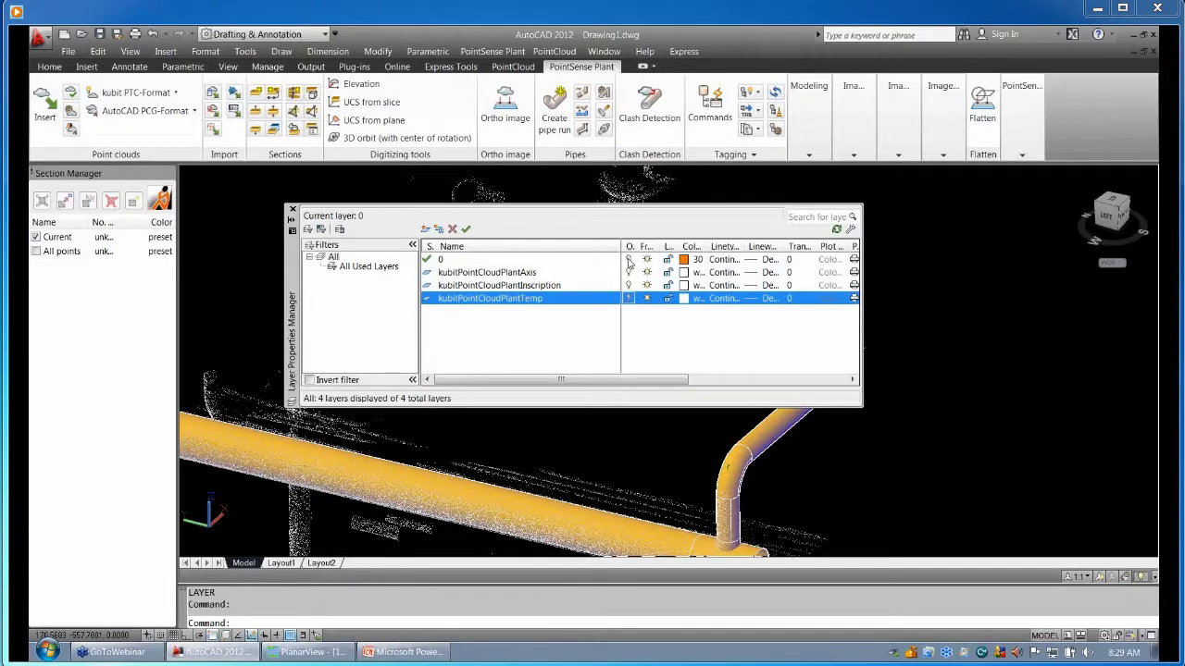
click(628, 264)
shift+click(628, 285)
click(628, 285)
click(292, 209)
- Select the 6" branch's axis line and examine the gasket, flange, gate valve and elbow labels along it
text(z)
key(Return)
click(754, 299)
click(870, 389)
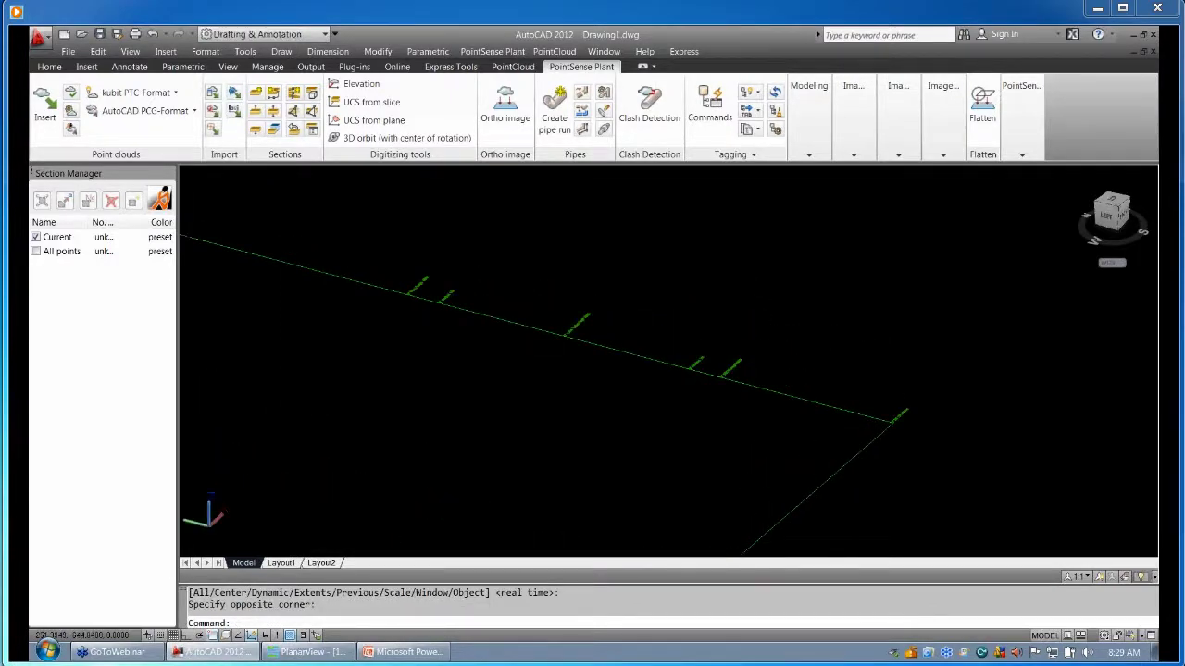
click(866, 504)
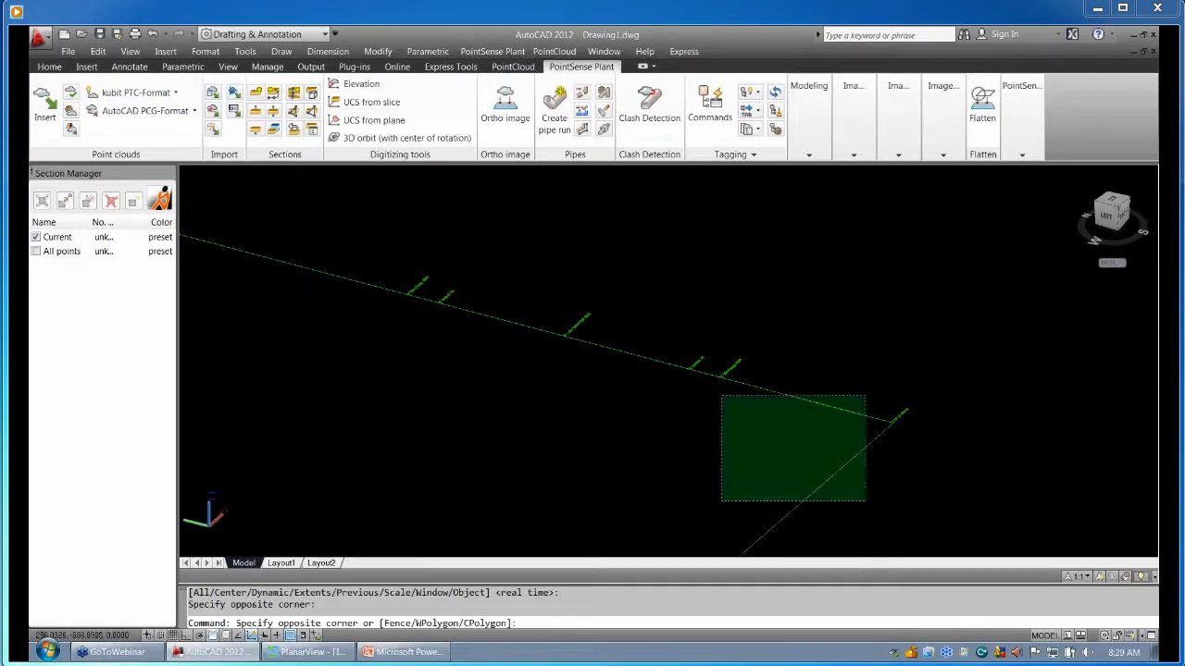
click(631, 369)
scroll(568, 326, up, 2)
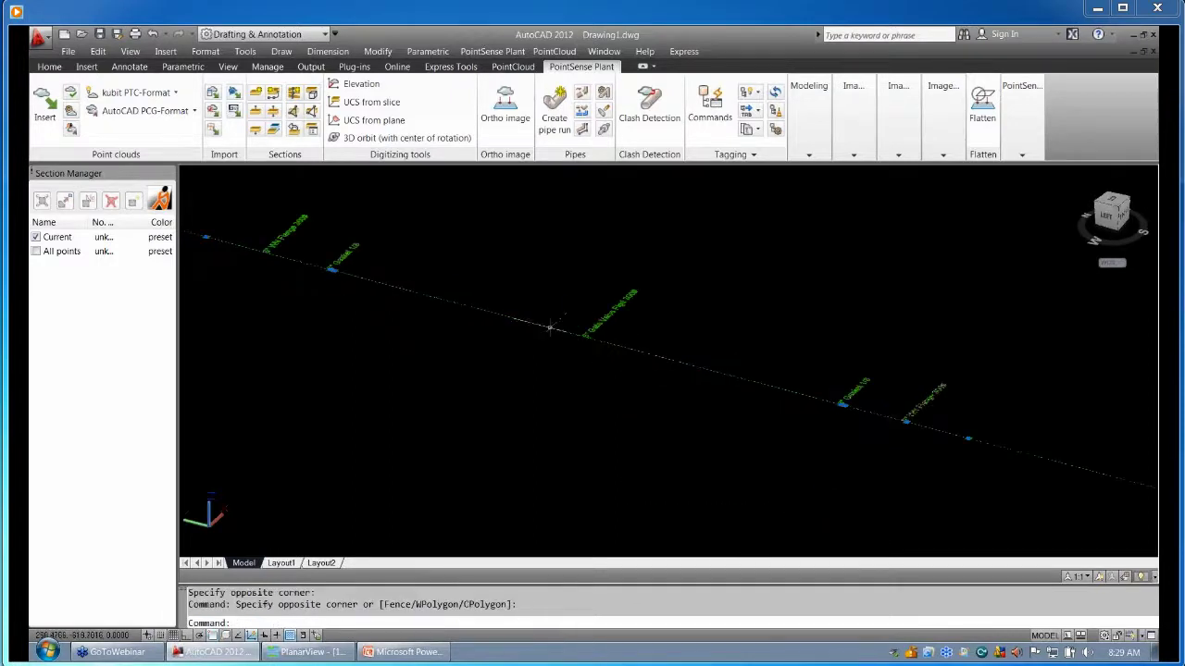
scroll(753, 333, up, 4)
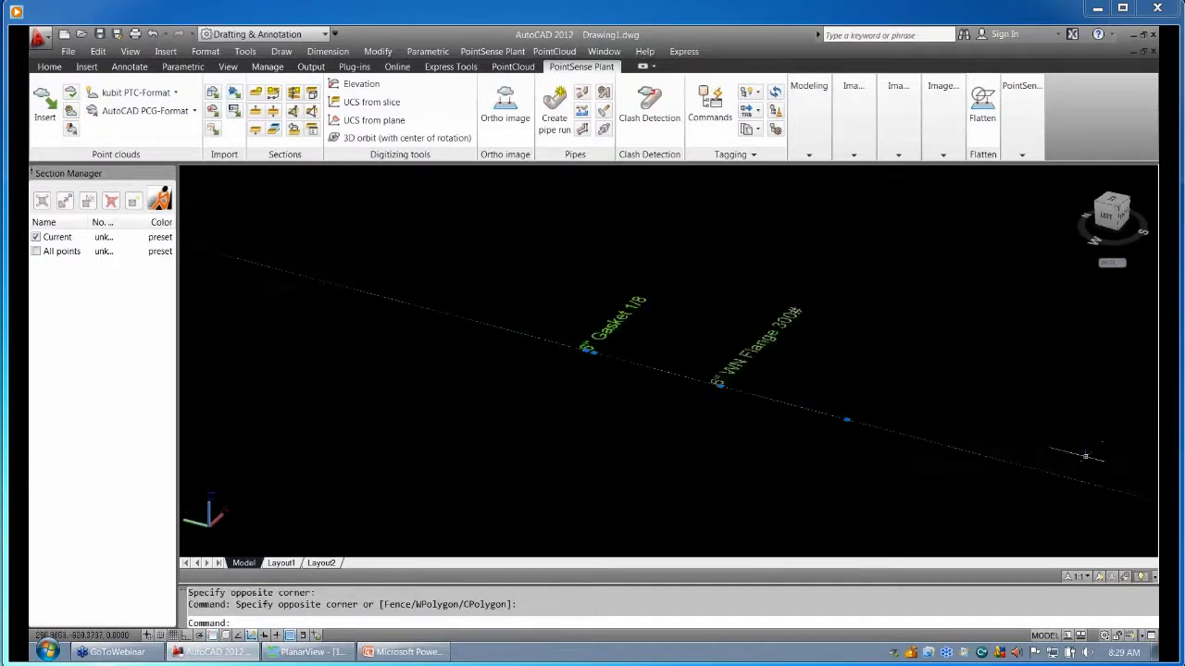
scroll(806, 398, down, 4)
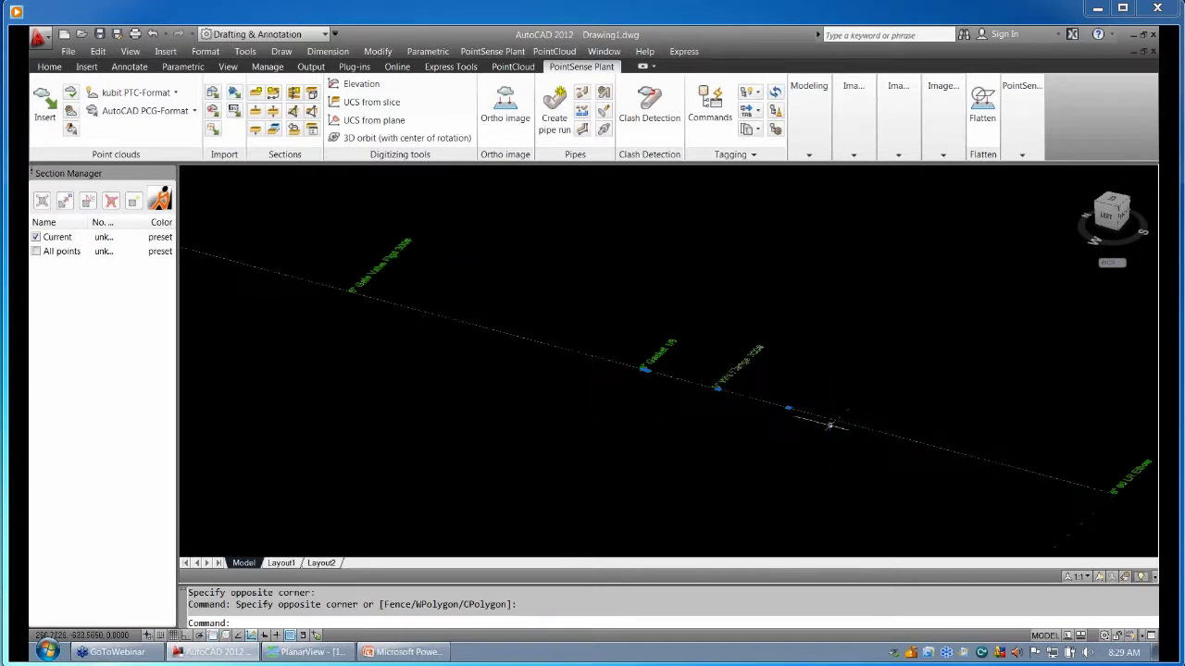
scroll(336, 278, up, 4)
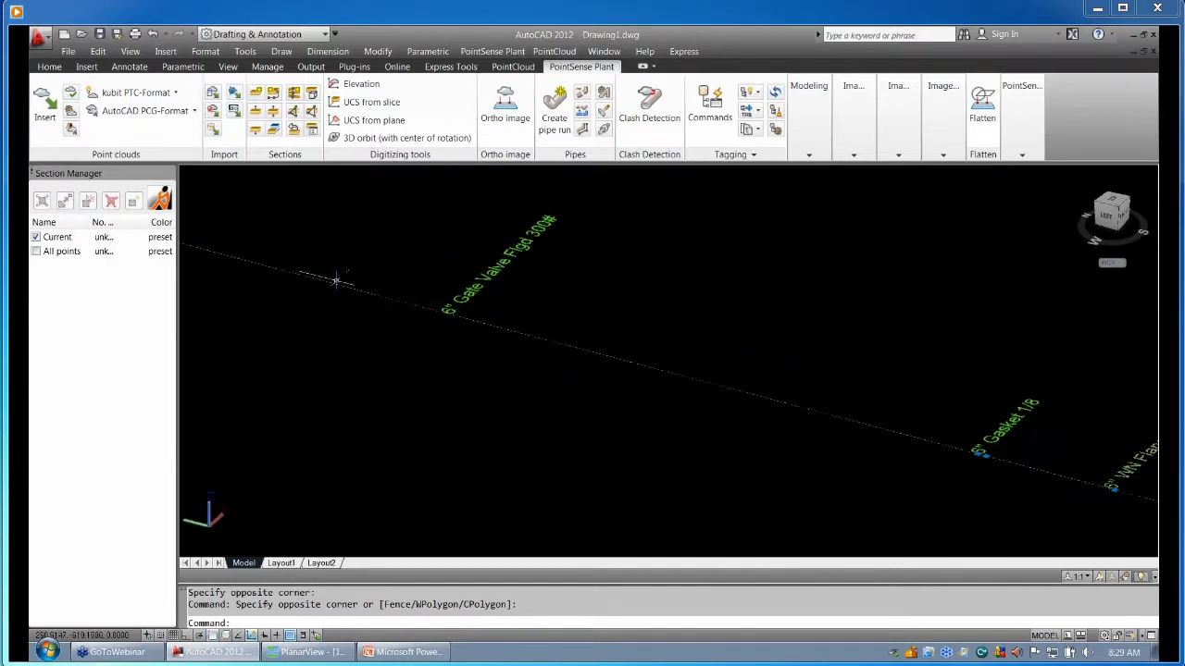
scroll(463, 270, down, 4)
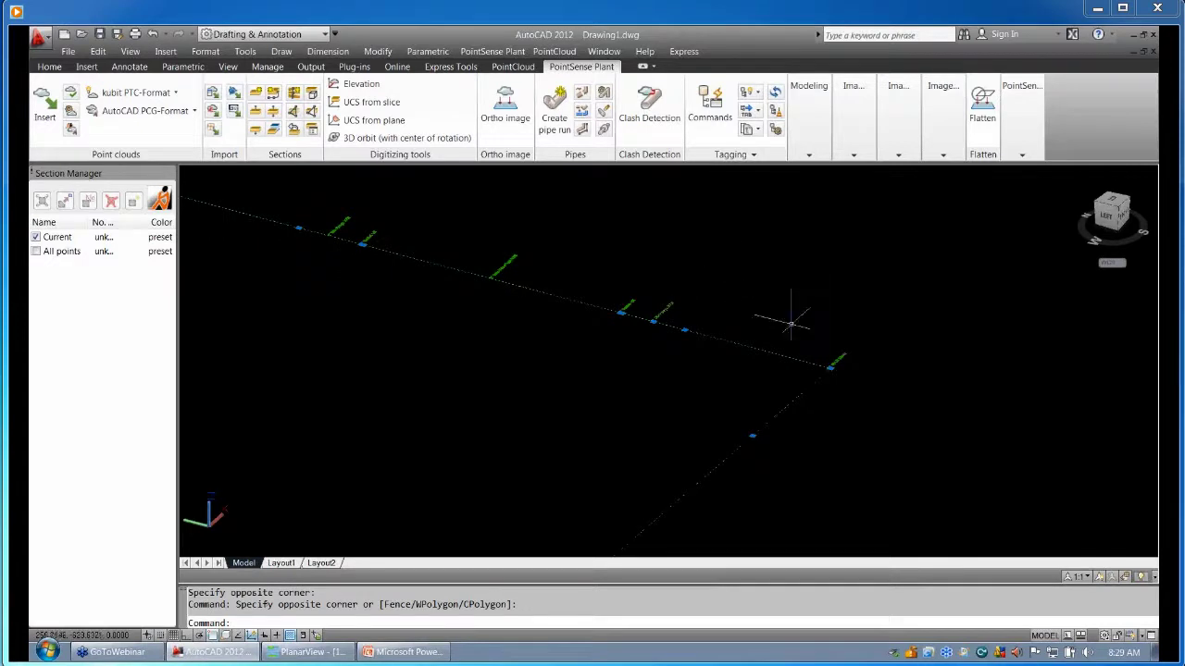
scroll(786, 317, up, 4)
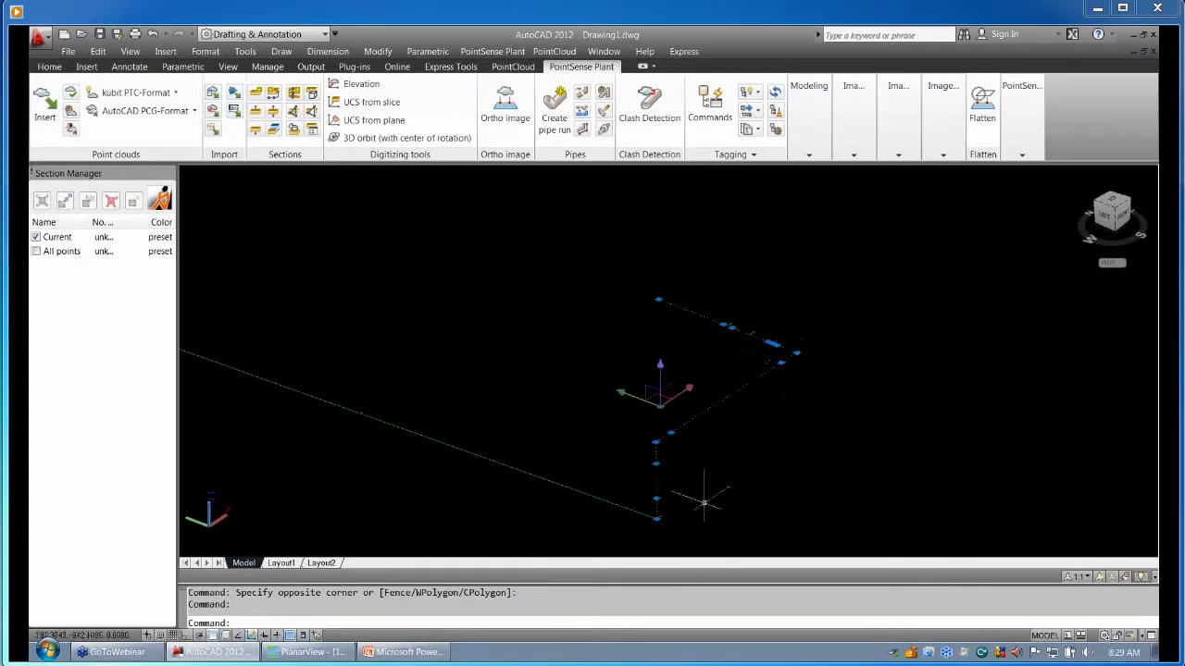
- Examine the exported axis lines of the main run and the branch together from several viewing angles
scroll(680, 524, down, 3)
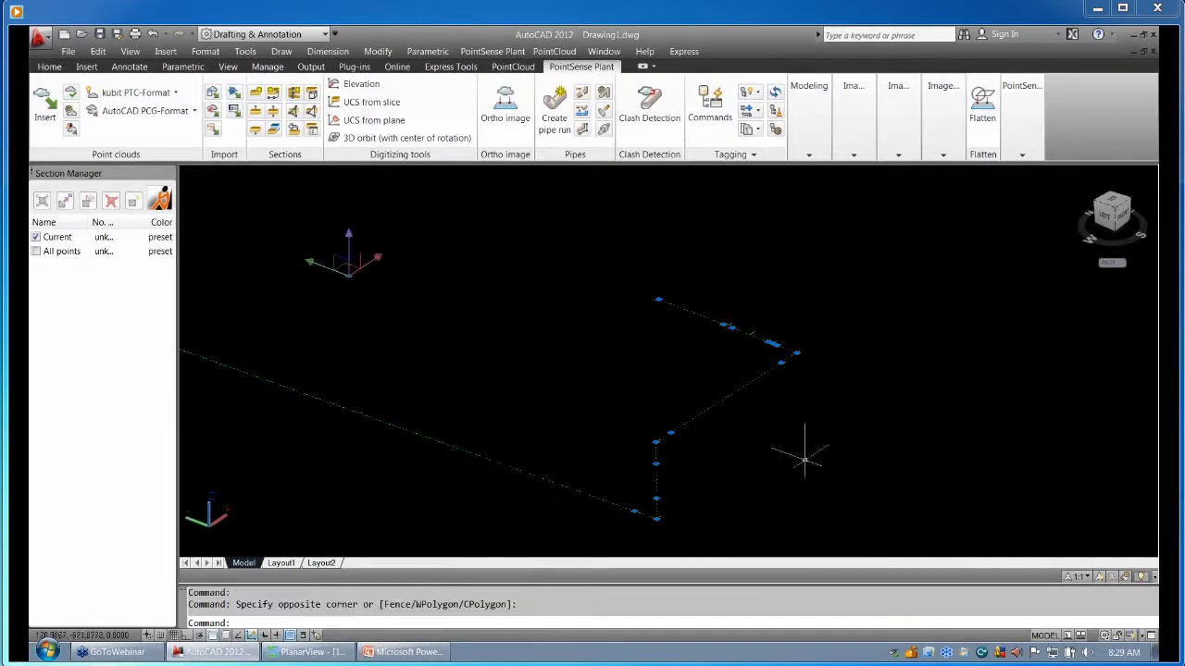
shift+middle_drag(796, 460, 637, 413)
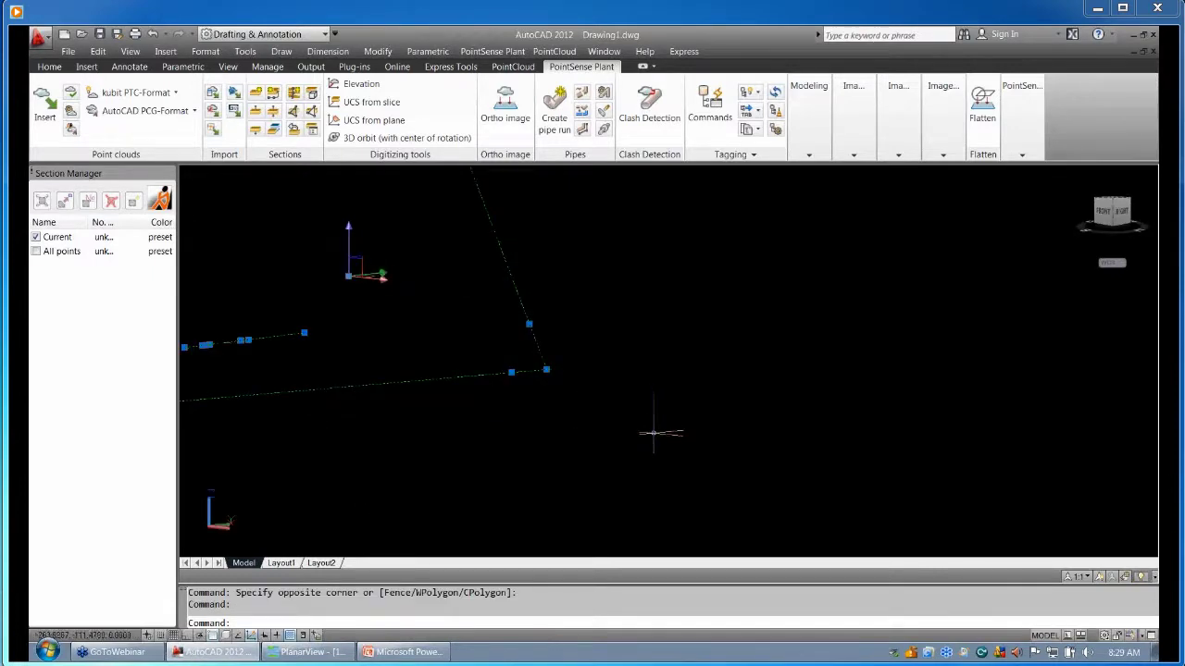
scroll(652, 424, down, 2)
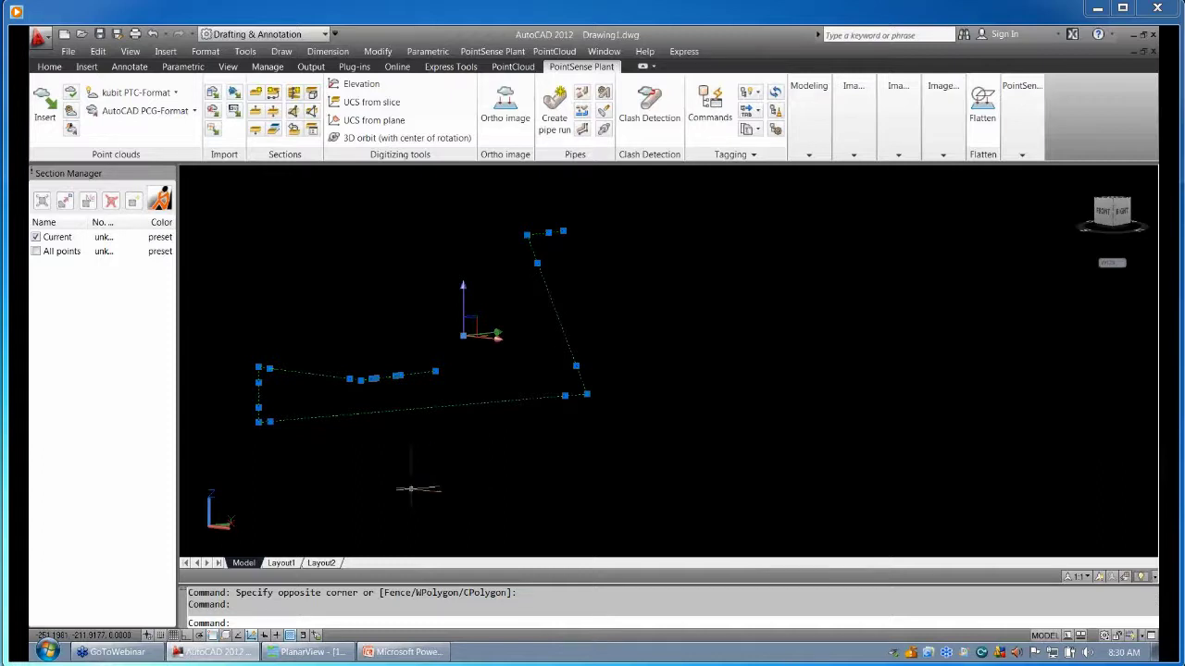
shift+middle_drag(397, 489, 484, 516)
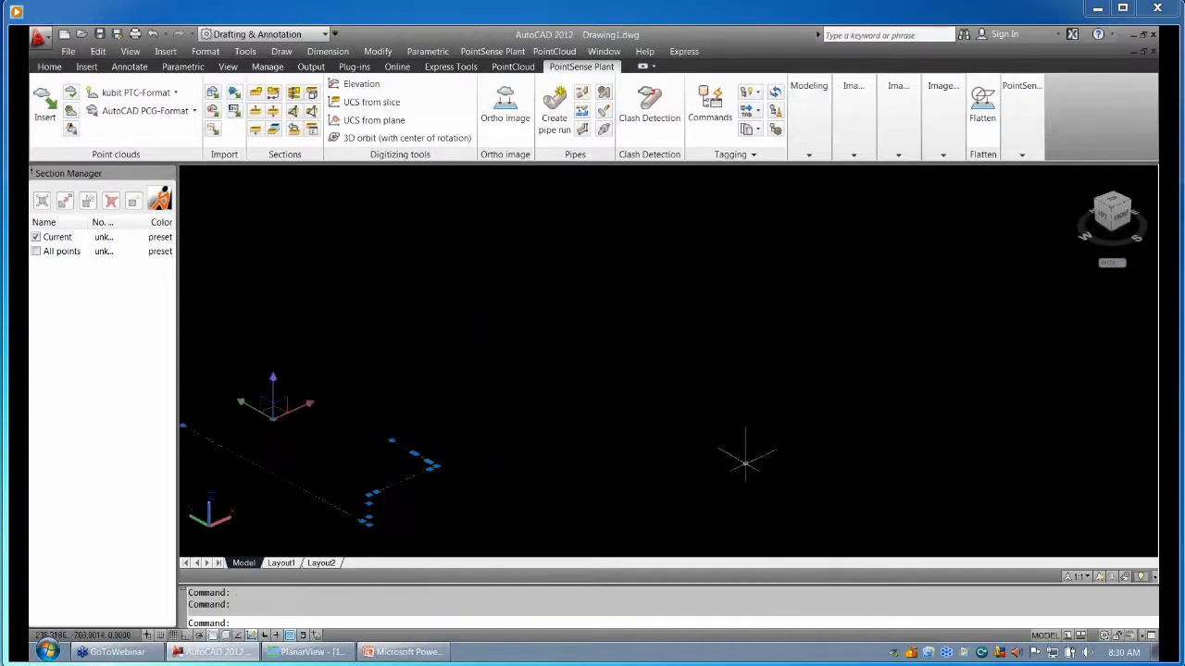
scroll(731, 457, down, 2)
scroll(417, 458, up, 4)
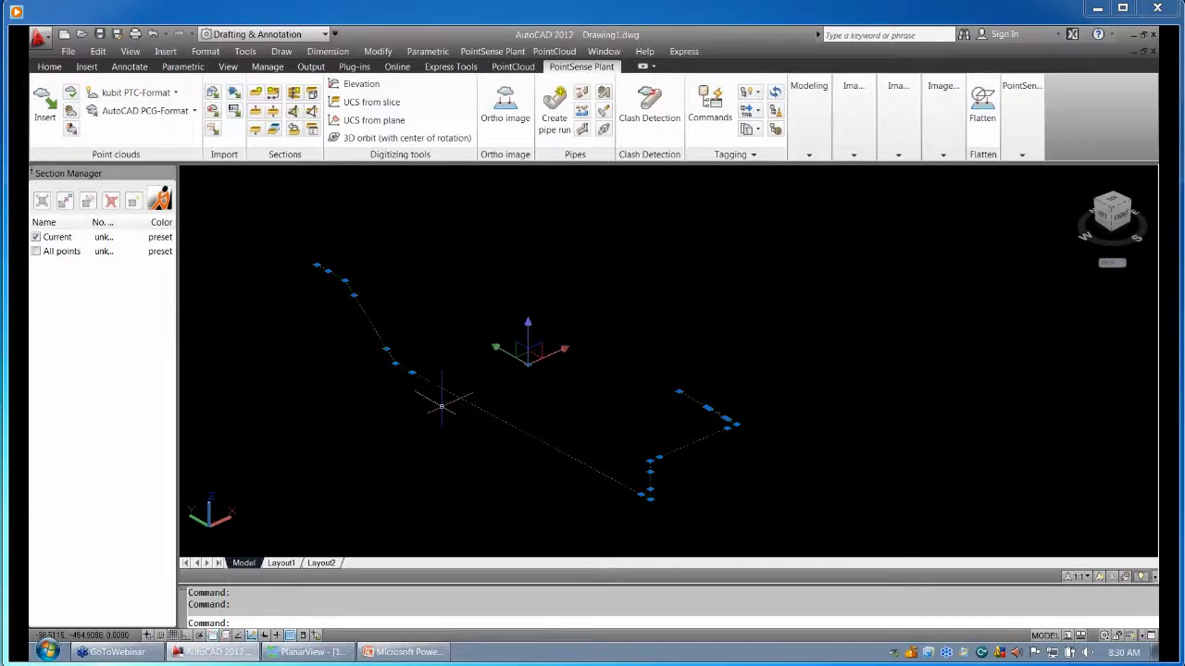
- Turn layer 0 back on to show the pipe model and point clouds
text(la)
key(Return)
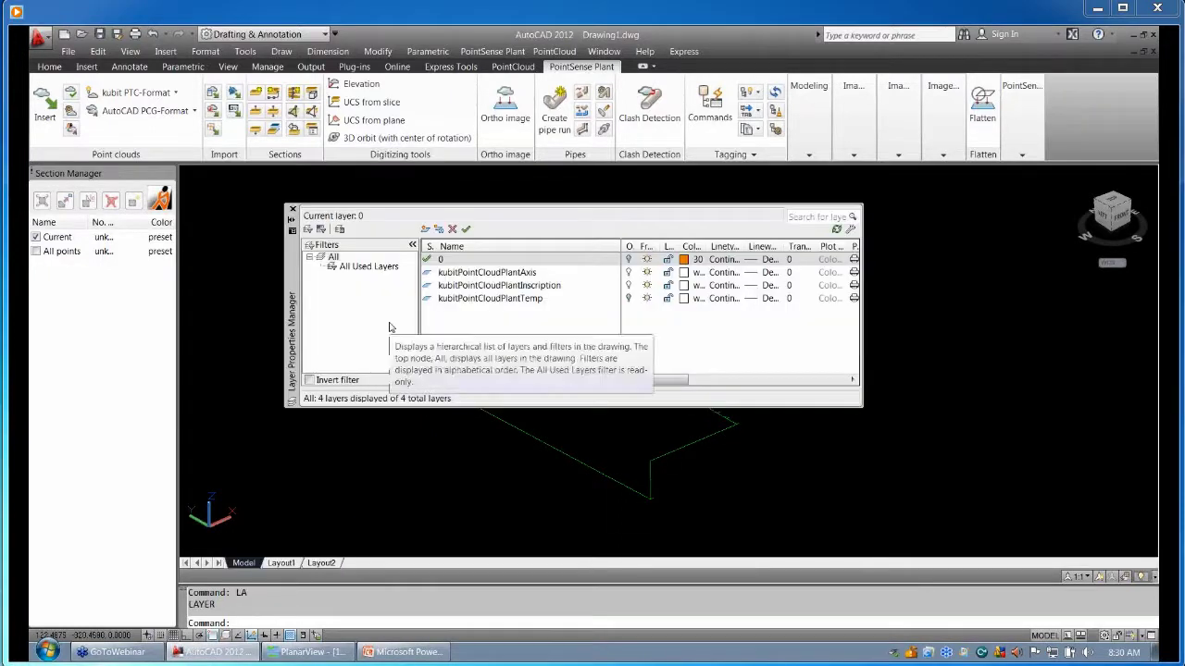
click(629, 260)
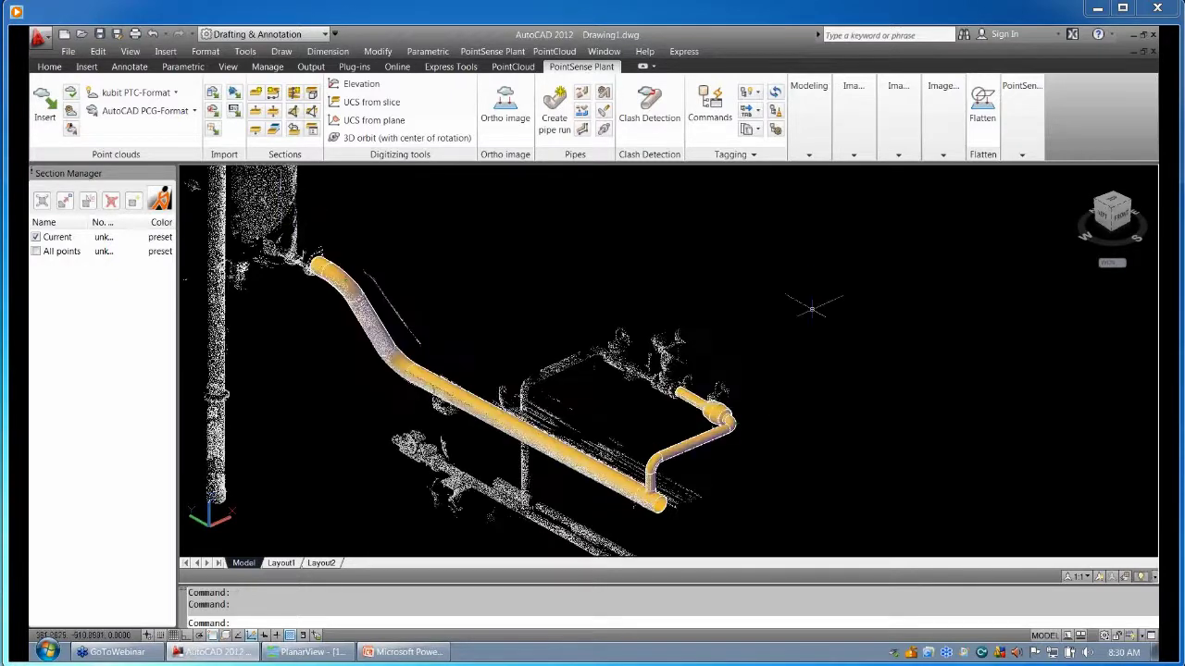